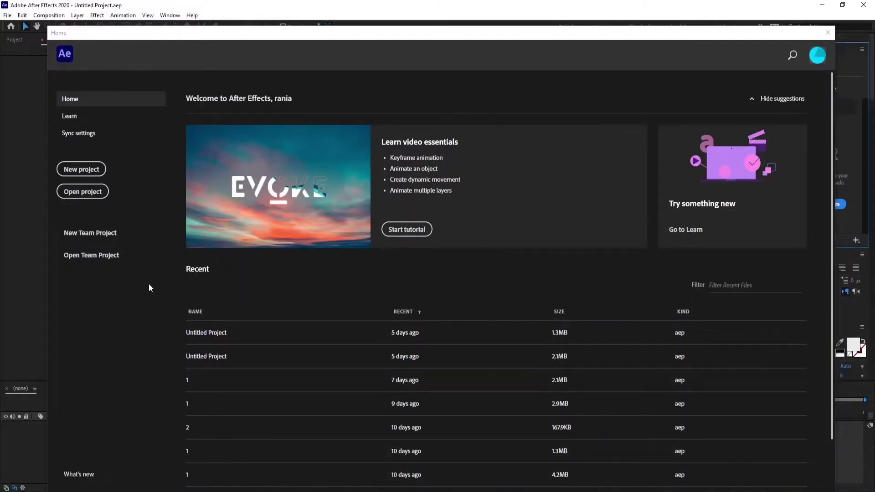
Start a new project with a 1920×1080, 30 fps, 10-second composition named Comp 1
{"action": "left_click", "coordinate": [90, 170]}
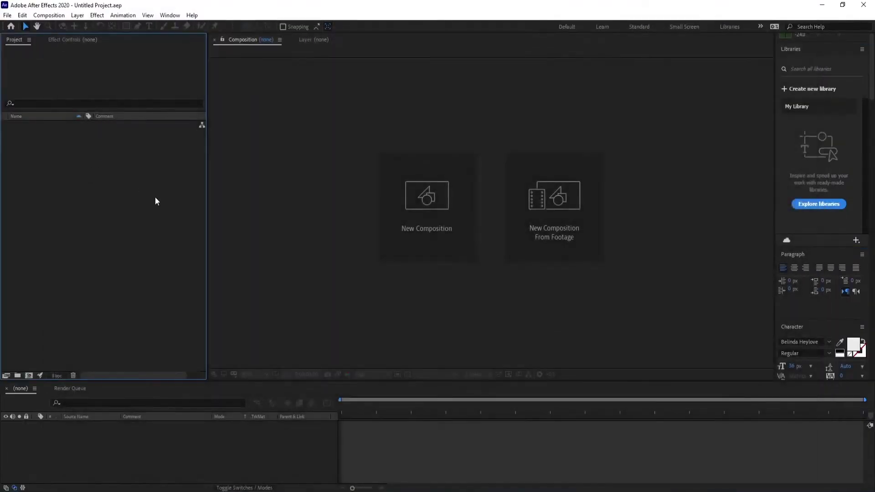
{"action": "left_click", "coordinate": [51, 15]}
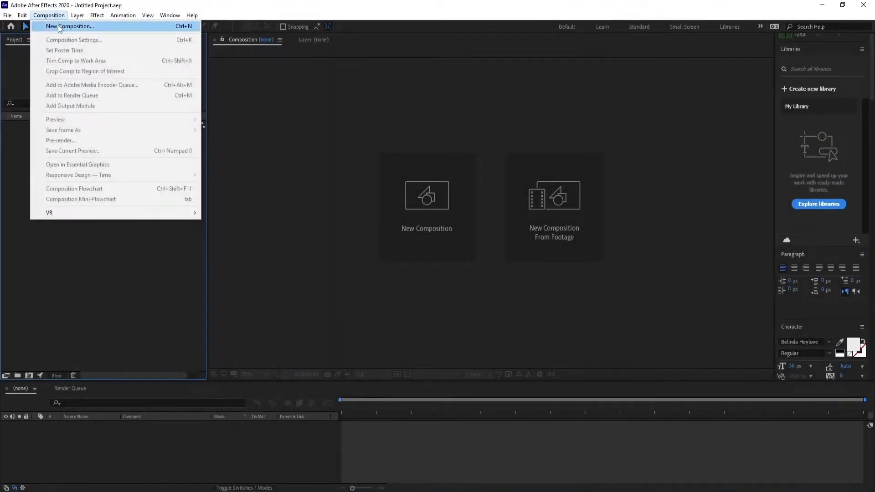
{"action": "left_click", "coordinate": [59, 25]}
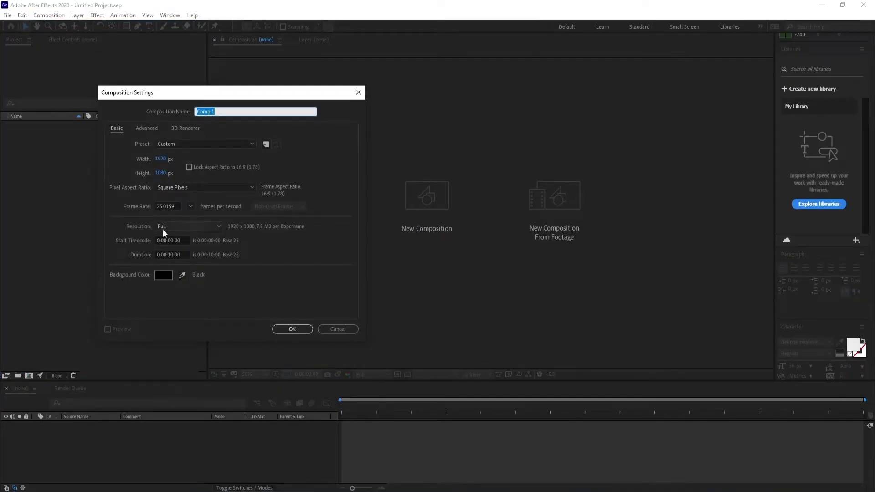
{"action": "left_click", "coordinate": [174, 207]}
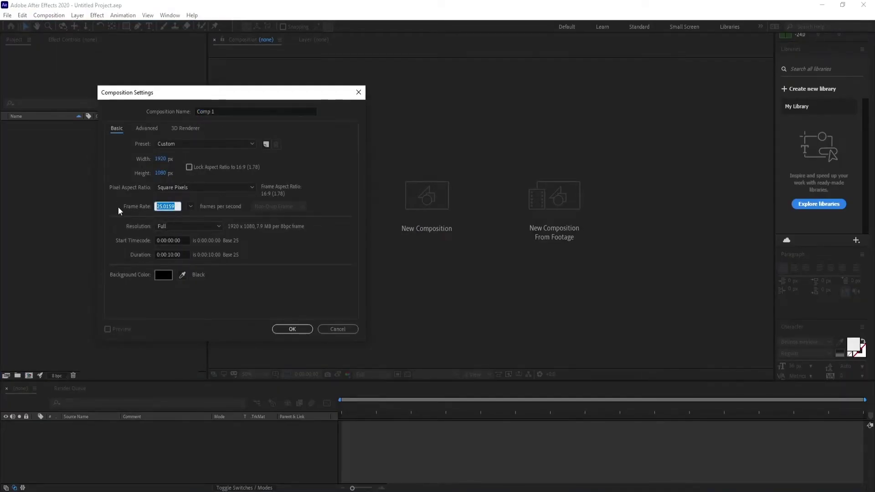
{"action": "type", "text": "30"}
{"action": "left_click", "coordinate": [266, 254]}
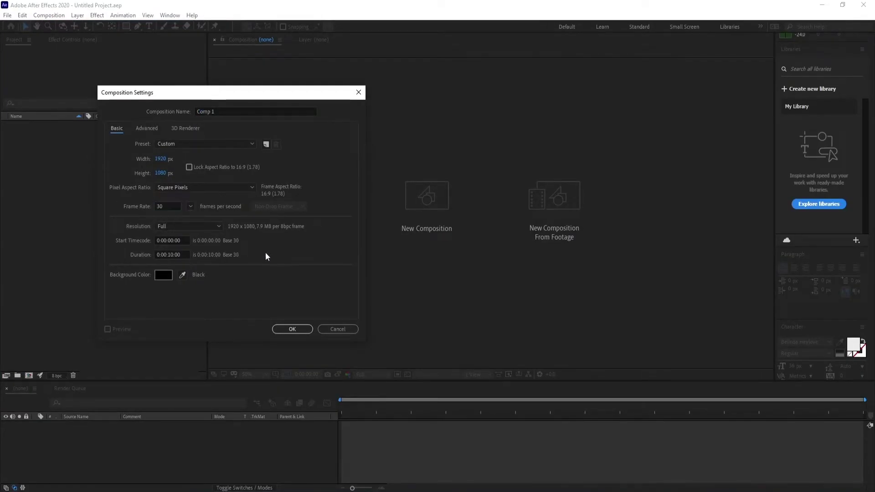
{"action": "left_click", "coordinate": [294, 329]}
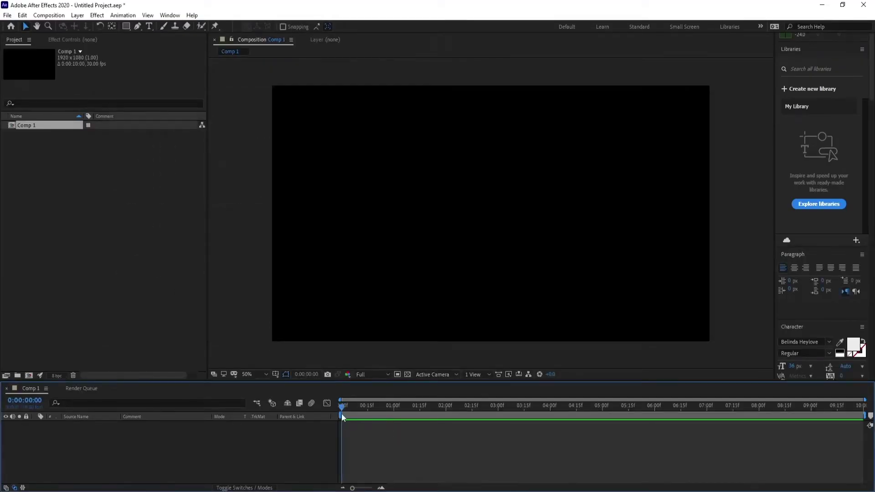
Import 1024px-Circle_-_black_simple.svg.png and place it as layer 1 in Comp 1
{"action": "left_click", "coordinate": [7, 15]}
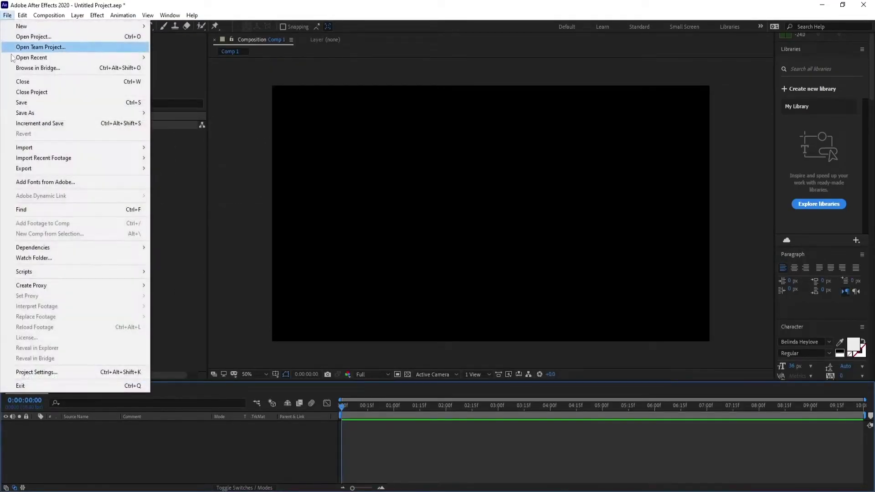
{"action": "left_click", "coordinate": [157, 146]}
{"action": "double_click", "coordinate": [309, 105]}
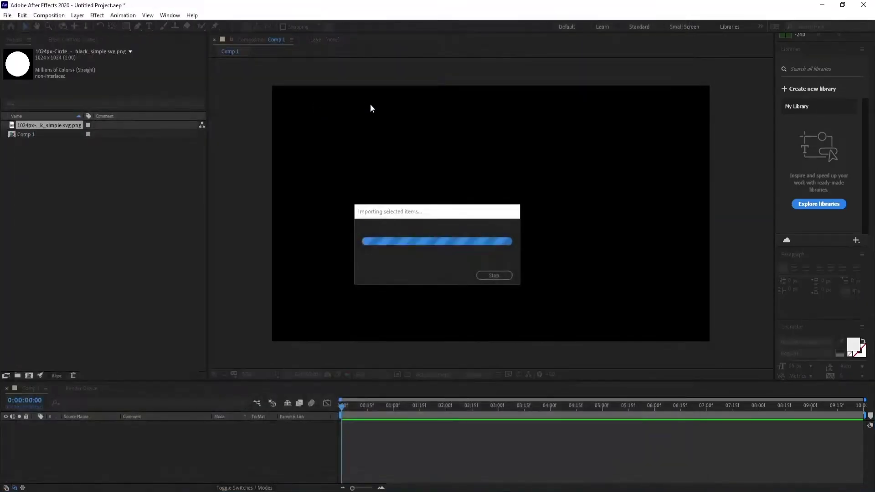
{"action": "left_click_drag", "start_coordinate": [29, 127], "coordinate": [71, 460]}
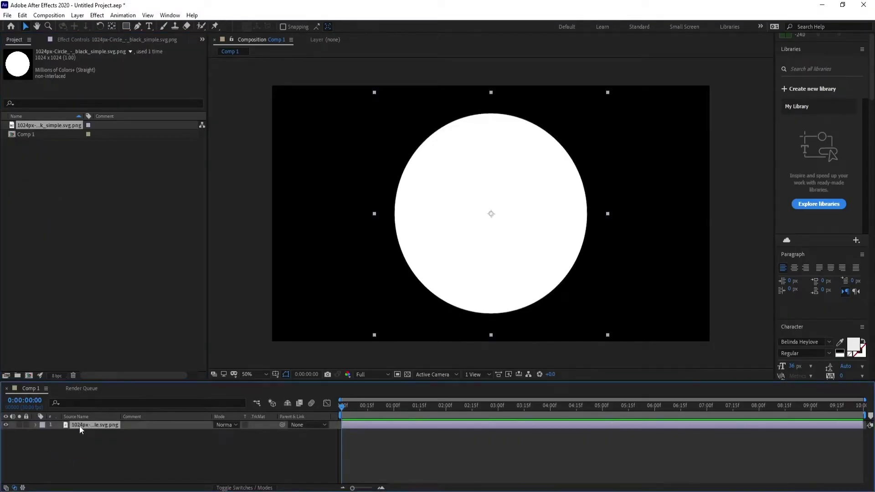
Auto-trace the circle image into a masked layer, then delete the original PNG layer
{"action": "left_click", "coordinate": [78, 15]}
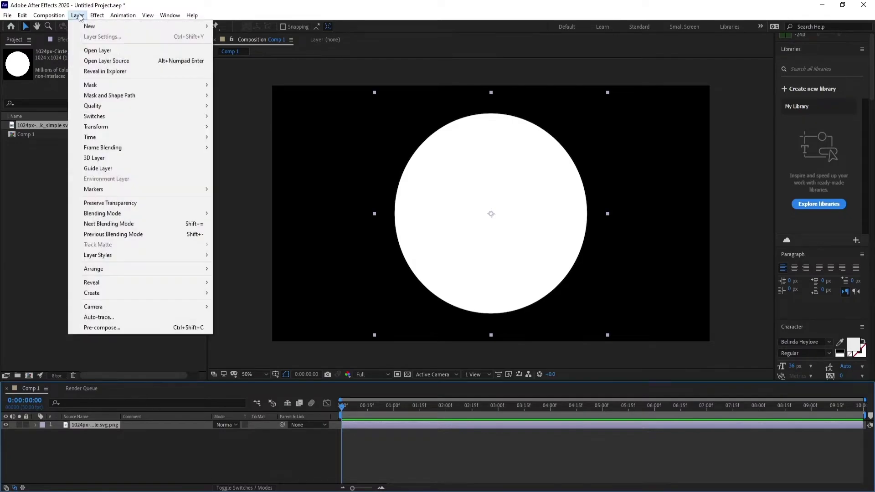
{"action": "left_click", "coordinate": [114, 318]}
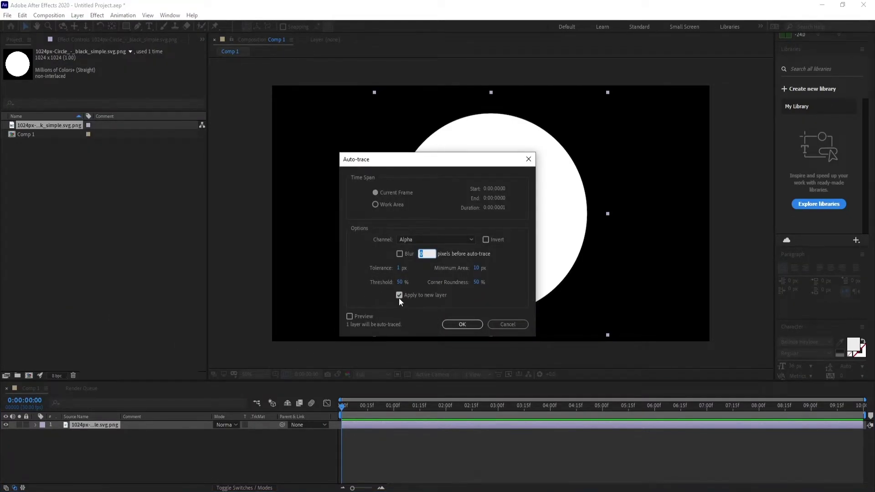
{"action": "left_click", "coordinate": [462, 324]}
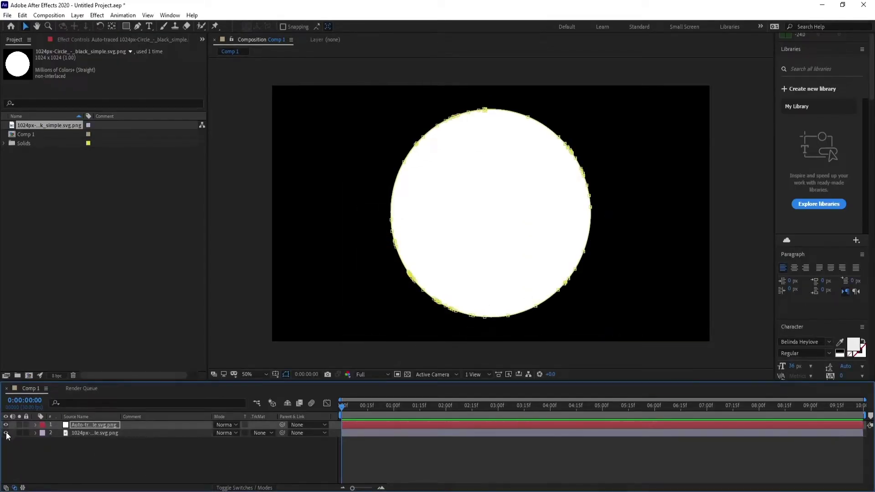
{"action": "left_click", "coordinate": [89, 434]}
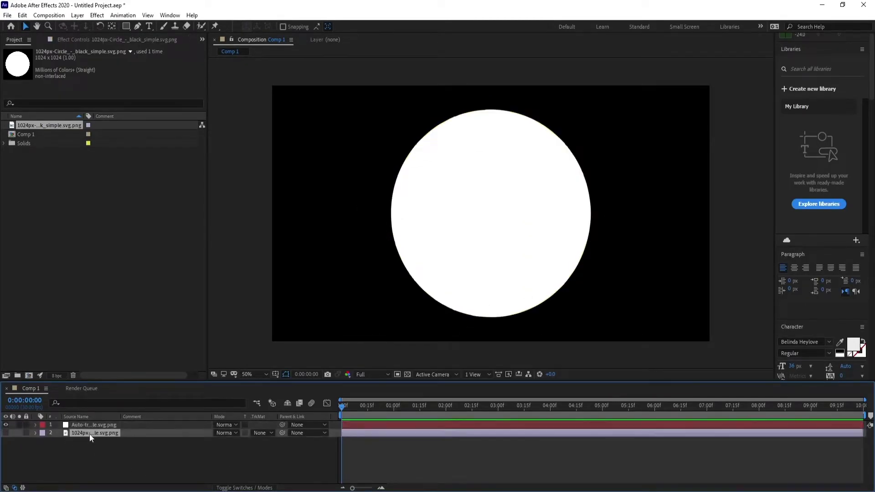
{"action": "key", "text": "Delete"}
{"action": "left_click", "coordinate": [88, 425]}
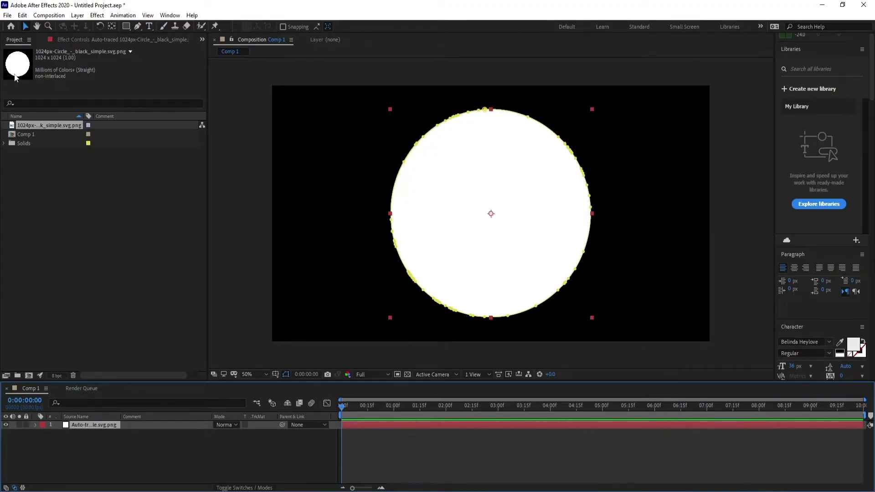
Add a Point light layer named Emitter above the Auto-traced layer
{"action": "left_click", "coordinate": [78, 15]}
{"action": "mouse_move", "coordinate": [86, 27]}
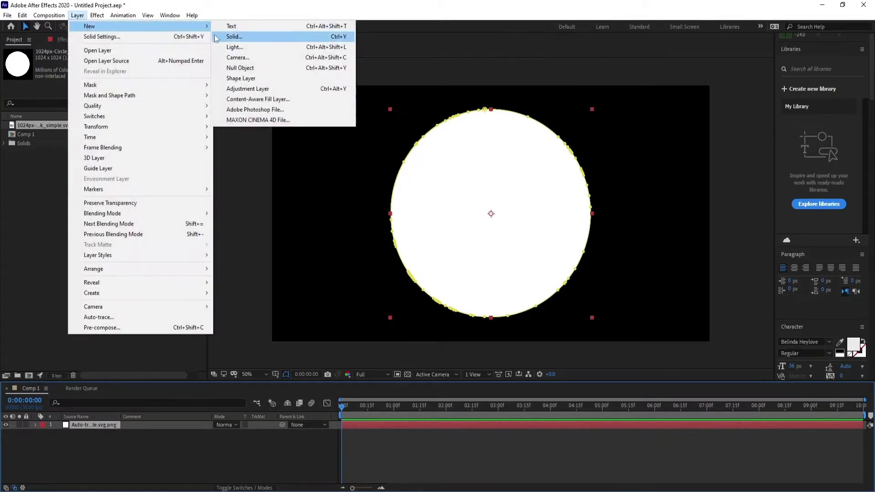
{"action": "left_click", "coordinate": [243, 50]}
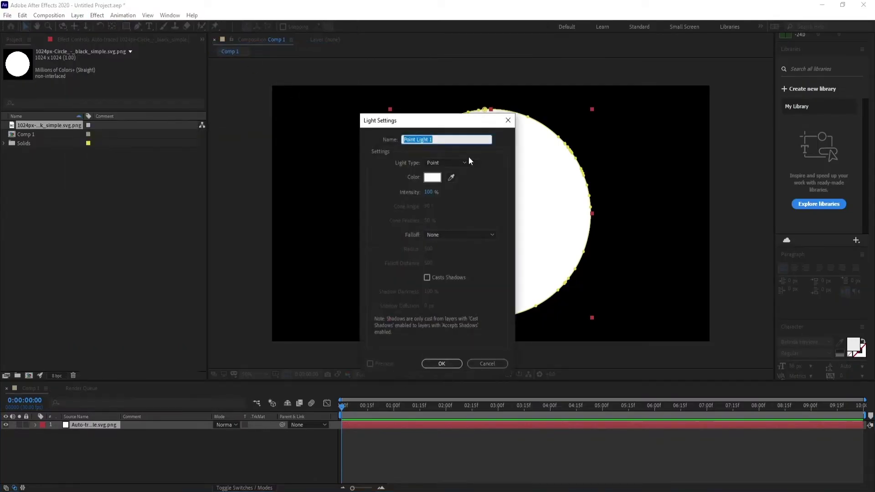
{"action": "type", "text": "Emitter"}
{"action": "left_click", "coordinate": [455, 165]}
{"action": "left_click", "coordinate": [454, 165]}
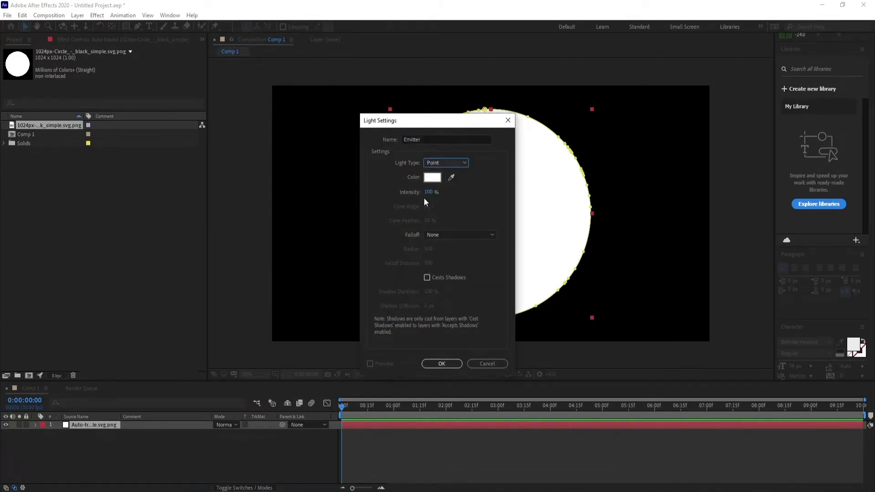
{"action": "left_click", "coordinate": [439, 364]}
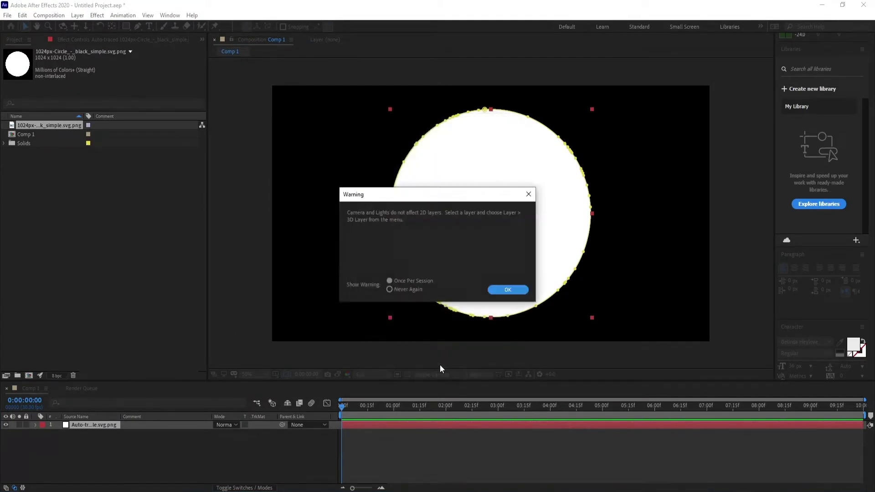
{"action": "left_click", "coordinate": [519, 292]}
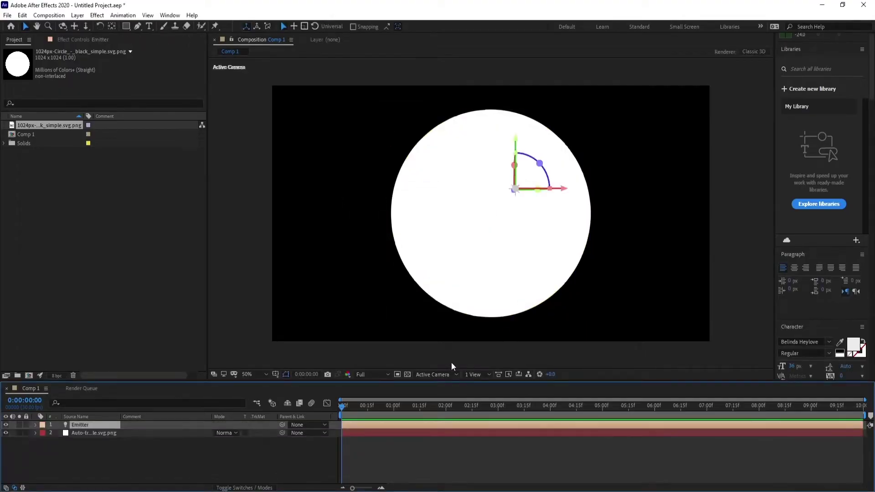
Expand the Auto-traced layer down to Mask 1 and select its Mask Path
{"action": "left_click", "coordinate": [75, 434]}
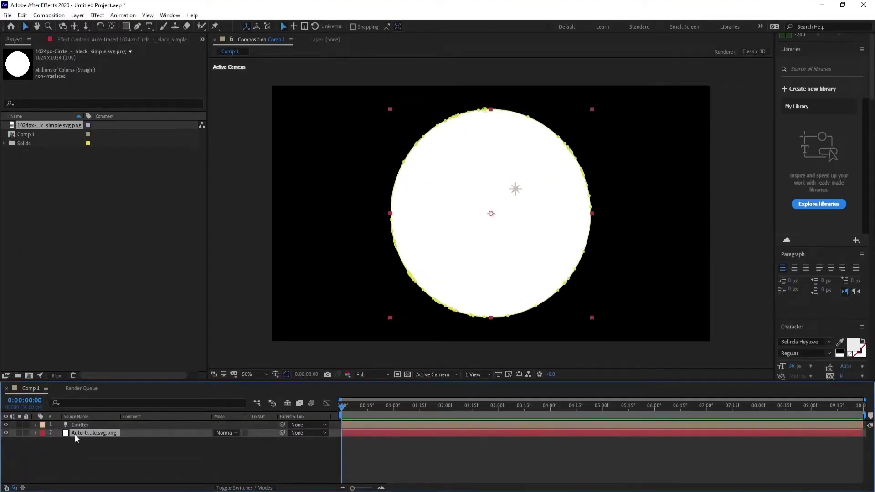
{"action": "left_click", "coordinate": [36, 432]}
{"action": "left_click", "coordinate": [43, 441]}
{"action": "left_click", "coordinate": [50, 449]}
{"action": "left_click", "coordinate": [100, 455]}
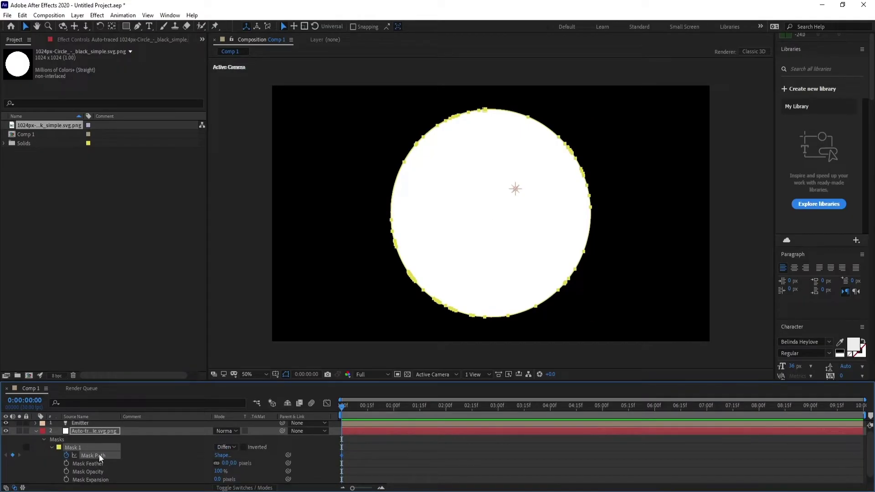
Paste the mask path into Emitter's Position and stretch the keyframes to about 6 seconds
{"action": "left_click", "coordinate": [81, 423]}
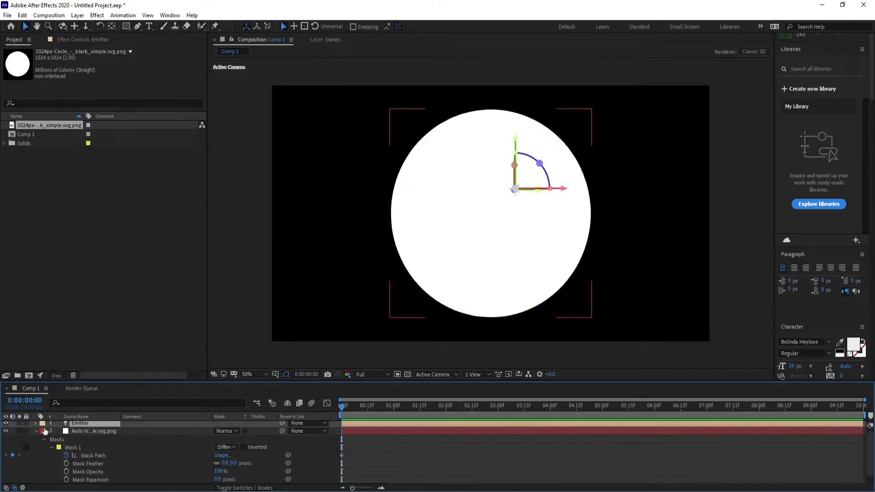
{"action": "key", "text": "p"}
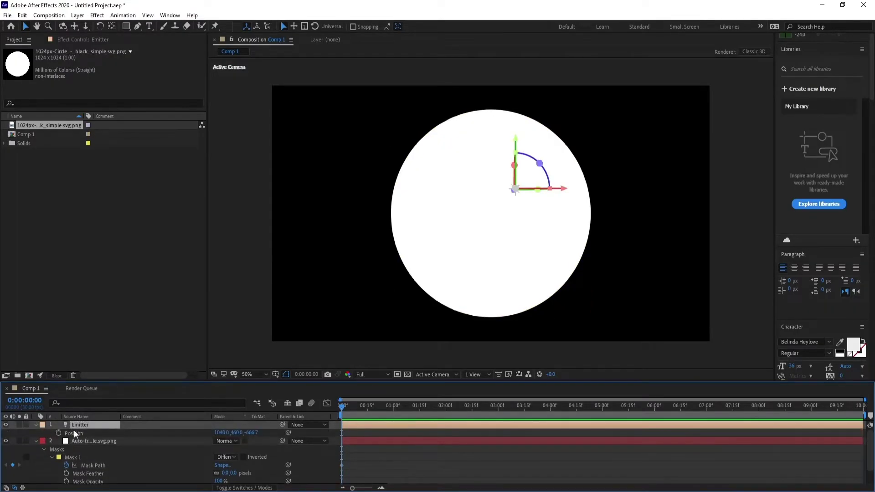
{"action": "key", "text": "Return"}
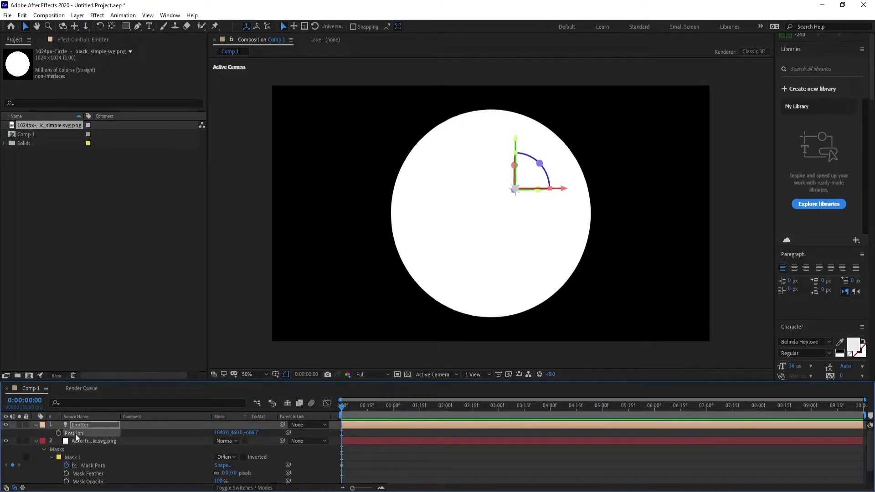
{"action": "key", "text": "ctrl+v"}
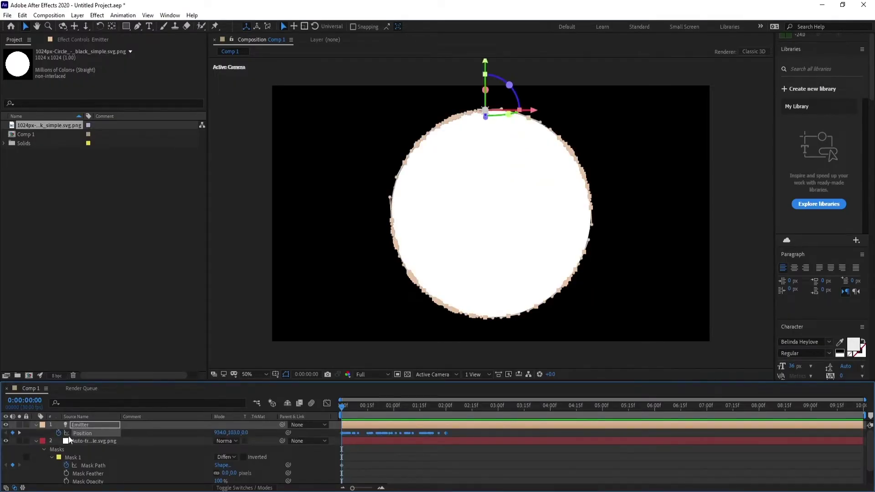
{"action": "left_click_drag", "start_coordinate": [343, 406], "coordinate": [363, 410]}
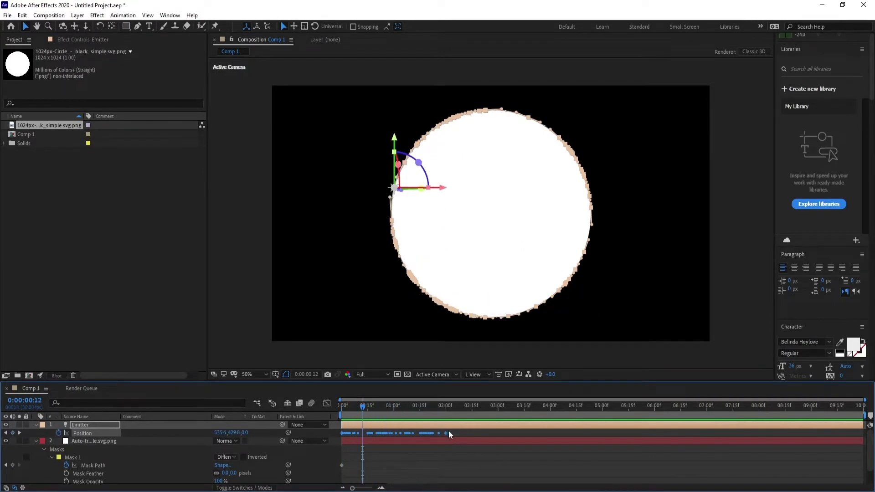
{"action": "left_click_drag", "start_coordinate": [447, 432], "coordinate": [710, 421]}
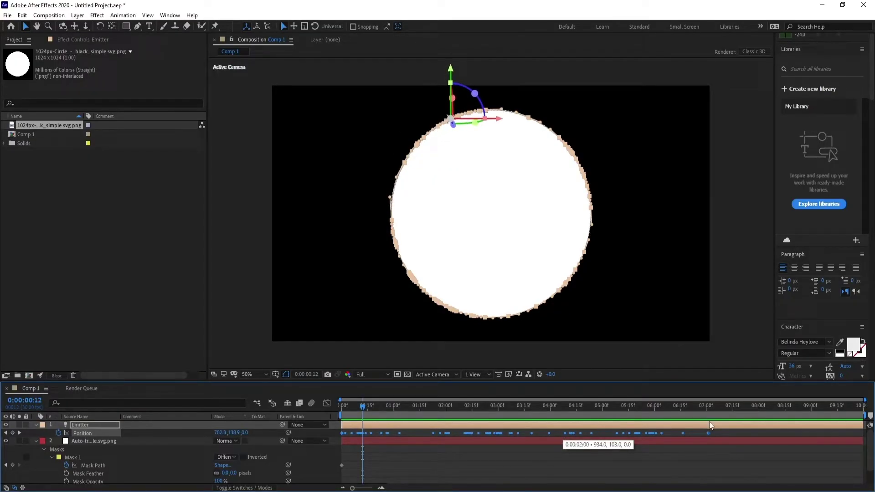
Delete the Auto-traced layer and scrub to check Emitter's circular motion
{"action": "left_click", "coordinate": [37, 426]}
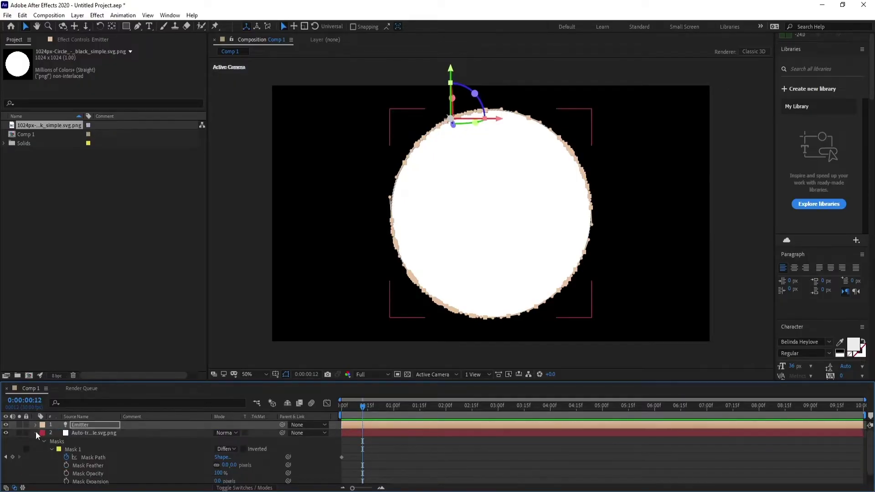
{"action": "left_click", "coordinate": [36, 432]}
{"action": "left_click", "coordinate": [95, 433]}
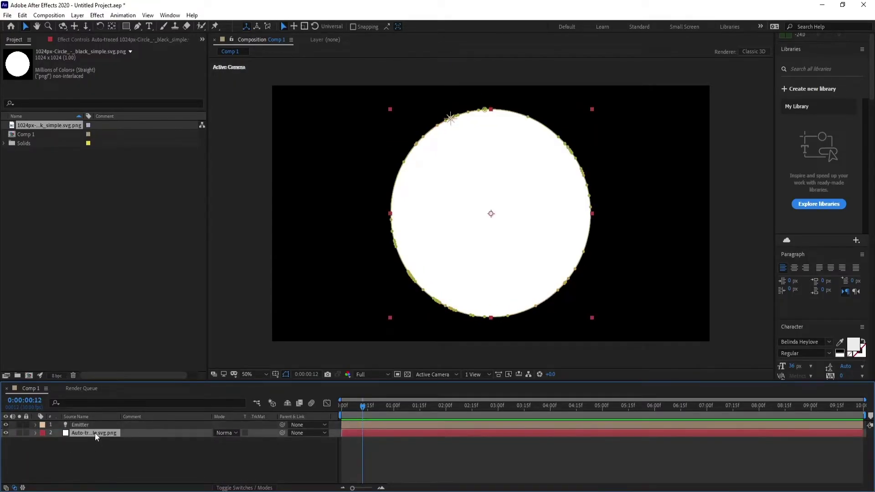
{"action": "key", "text": "Delete"}
{"action": "left_click_drag", "start_coordinate": [366, 407], "coordinate": [391, 406]}
{"action": "left_click", "coordinate": [77, 15]}
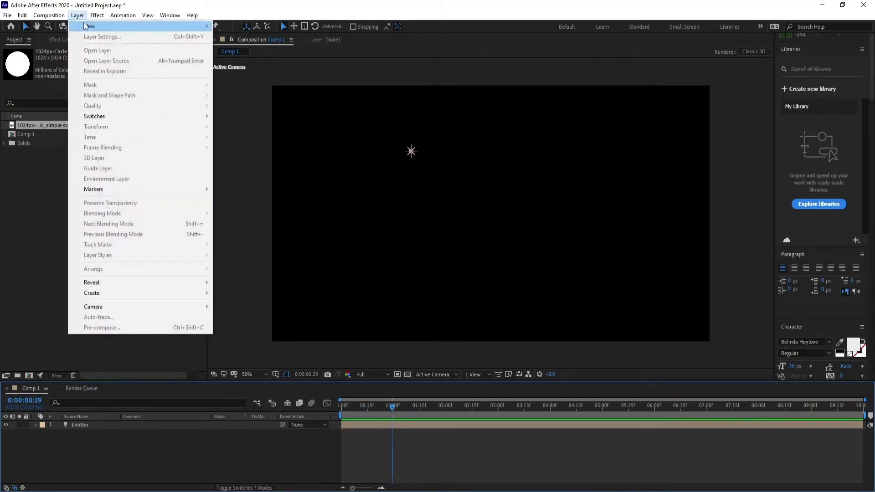
{"action": "mouse_move", "coordinate": [136, 26]}
{"action": "left_click", "coordinate": [276, 39]}
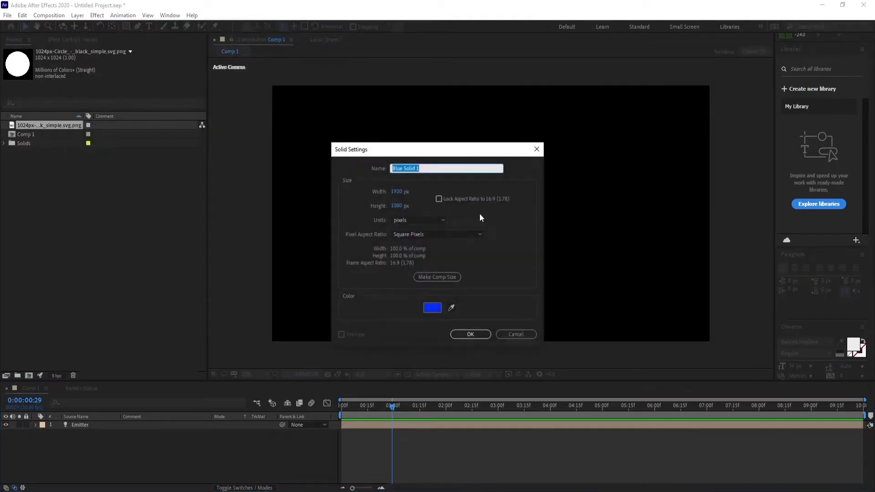
{"action": "type", "text": "Particular"}
{"action": "left_click", "coordinate": [432, 308]}
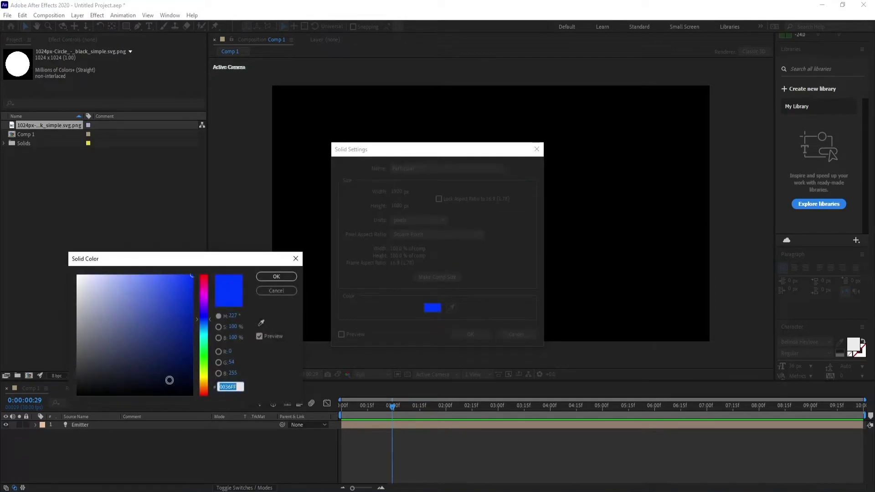
{"action": "type", "text": "000000"}
{"action": "left_click", "coordinate": [276, 277]}
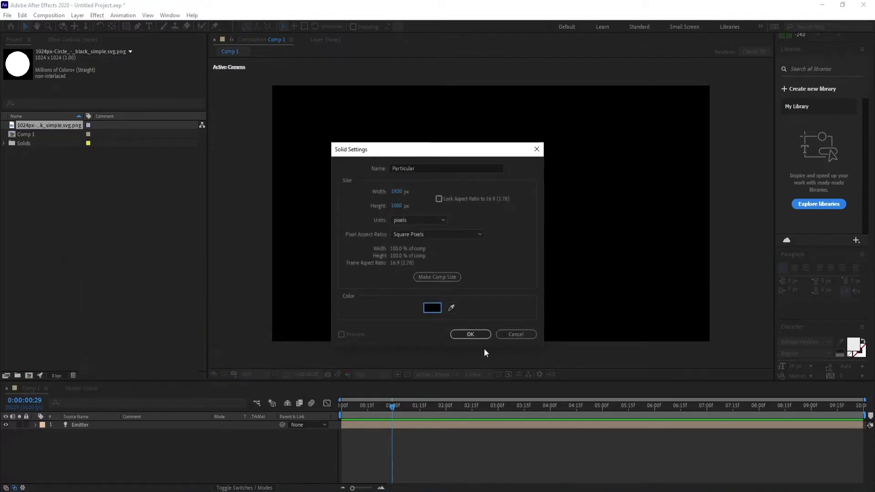
{"action": "left_click", "coordinate": [480, 338]}
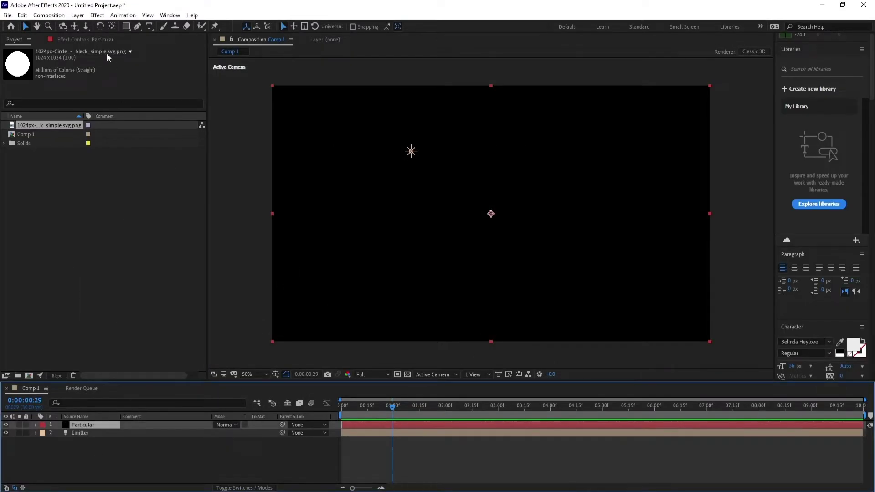
Apply Trapcode Particular to the solid and set Emitter Type to Light(s)
{"action": "left_click", "coordinate": [97, 16]}
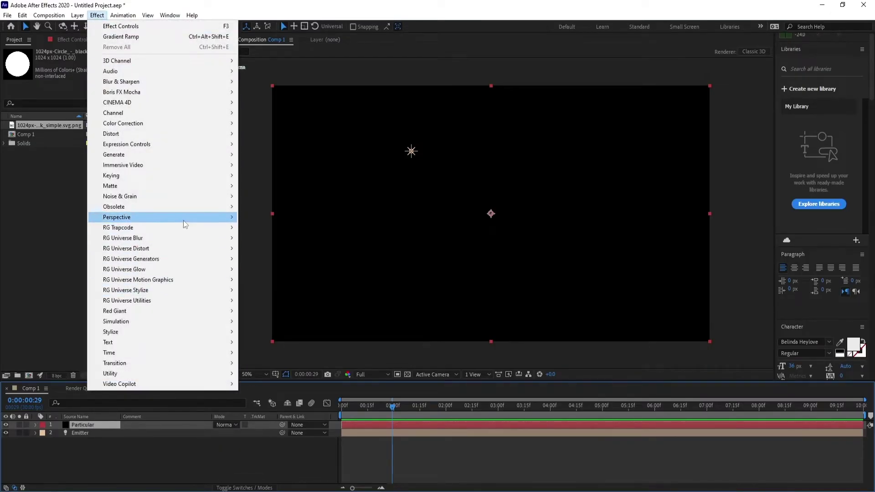
{"action": "mouse_move", "coordinate": [184, 228]}
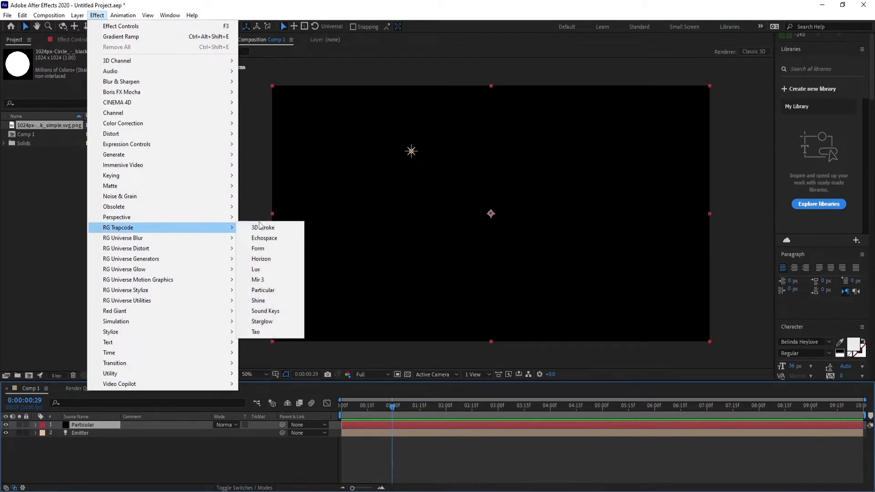
{"action": "left_click", "coordinate": [263, 291]}
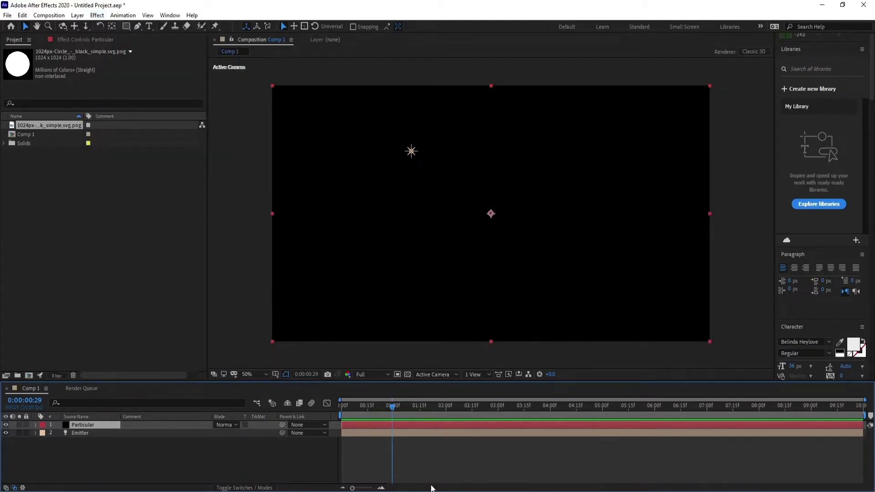
{"action": "left_click", "coordinate": [425, 405]}
{"action": "left_click_drag", "start_coordinate": [425, 405], "coordinate": [581, 418]}
{"action": "left_click", "coordinate": [95, 426]}
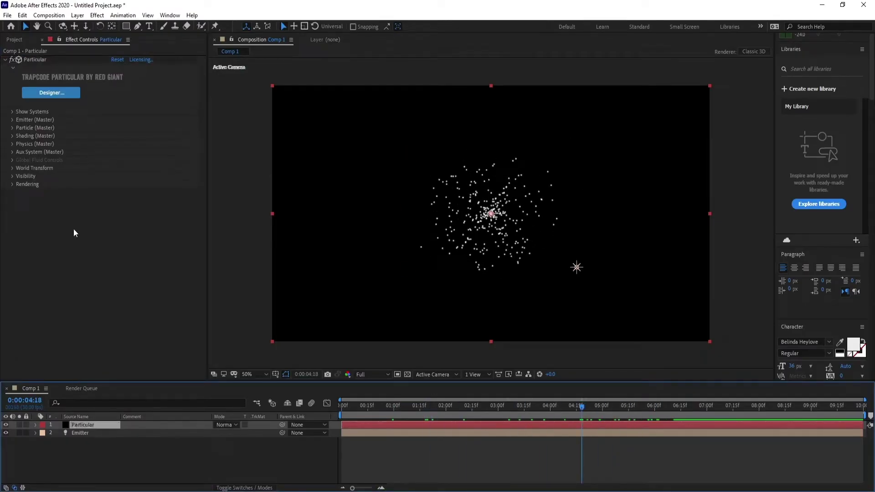
{"action": "left_click", "coordinate": [13, 119]}
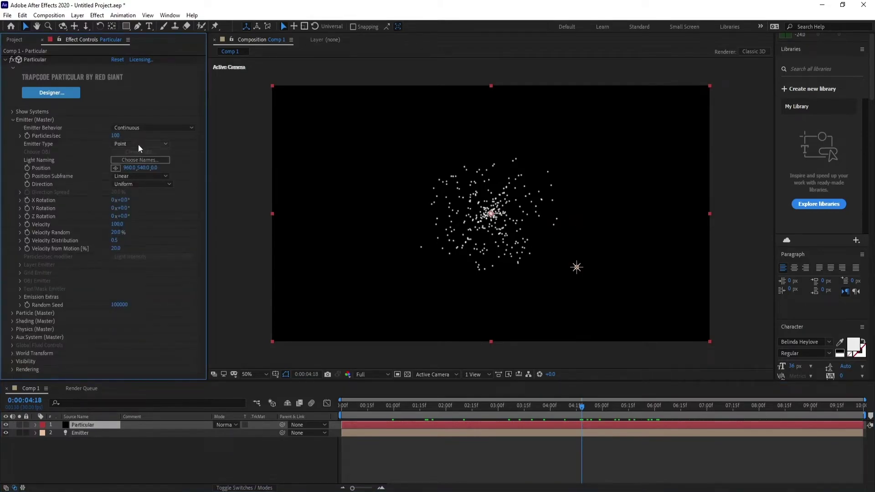
{"action": "left_click", "coordinate": [139, 142]}
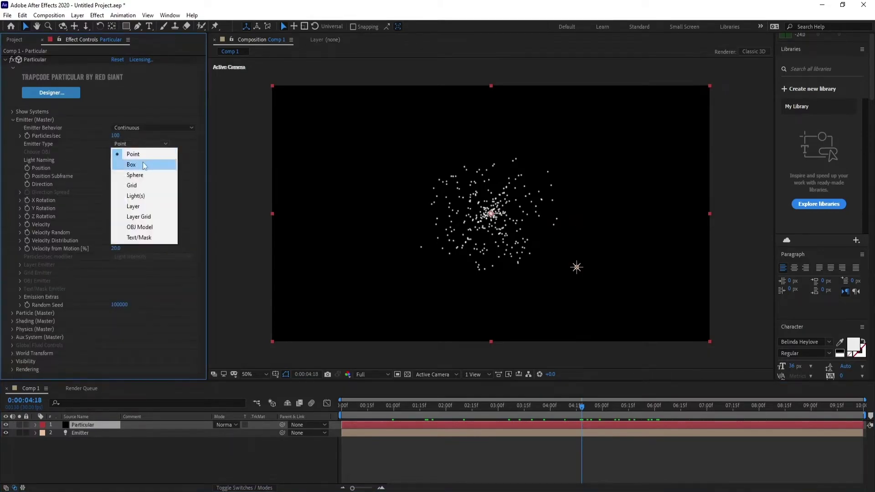
{"action": "left_click", "coordinate": [152, 195]}
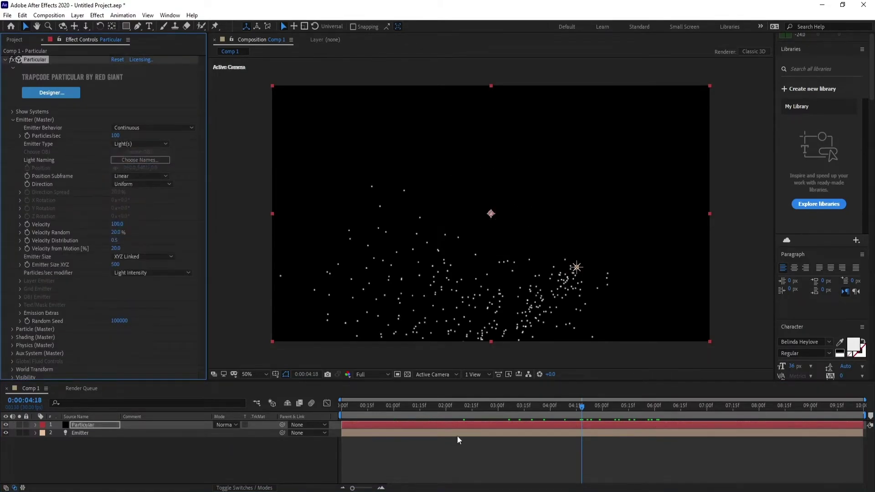
{"action": "left_click_drag", "start_coordinate": [570, 410], "coordinate": [460, 436]}
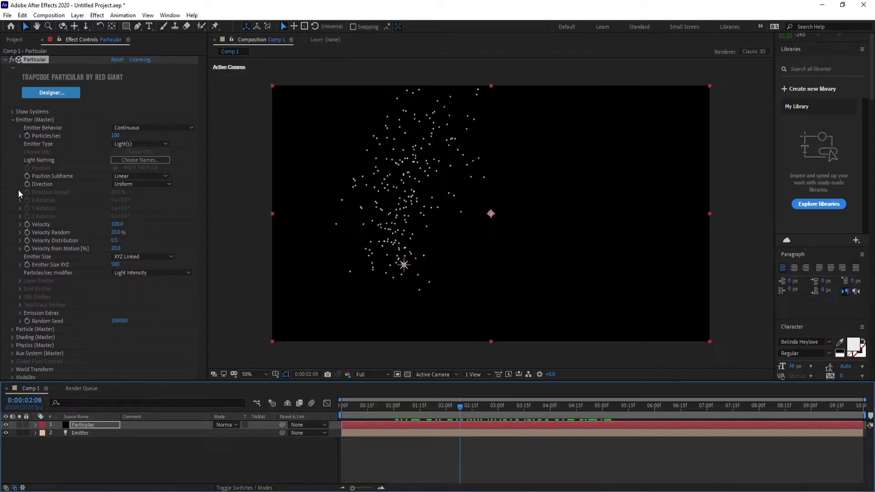
Set Particles/sec to 500, Velocity to 20 and Emitter Size to 0
{"action": "left_click", "coordinate": [117, 136]}
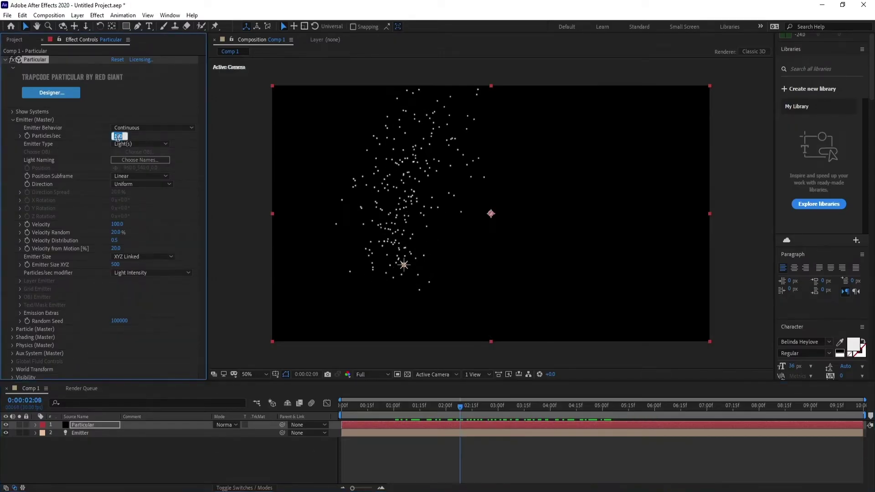
{"action": "type", "text": "500"}
{"action": "key", "text": "Return"}
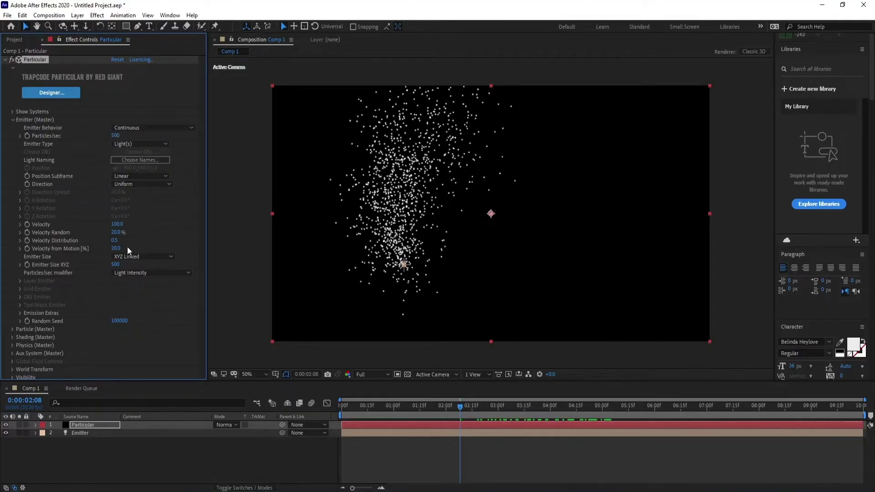
{"action": "left_click", "coordinate": [117, 224]}
{"action": "type", "text": "20"}
{"action": "key", "text": "Return"}
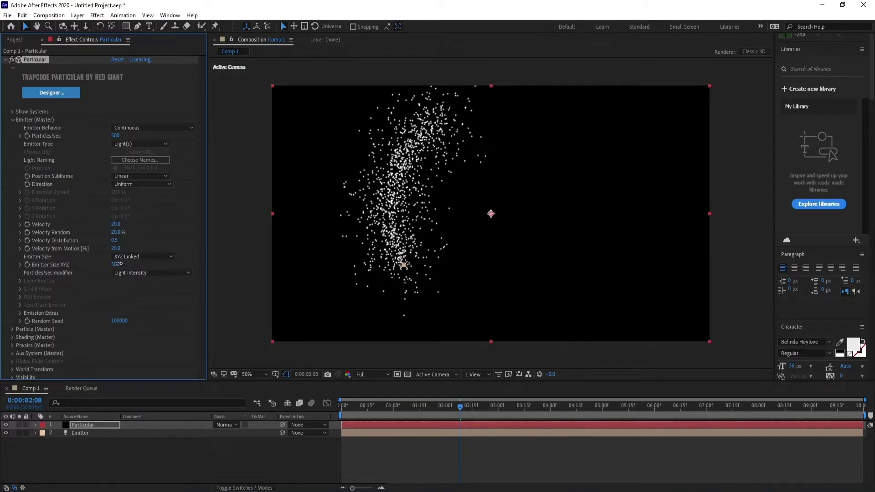
{"action": "left_click", "coordinate": [117, 263]}
{"action": "type", "text": "0"}
{"action": "key", "text": "Return"}
{"action": "left_click_drag", "start_coordinate": [461, 415], "coordinate": [525, 446]}
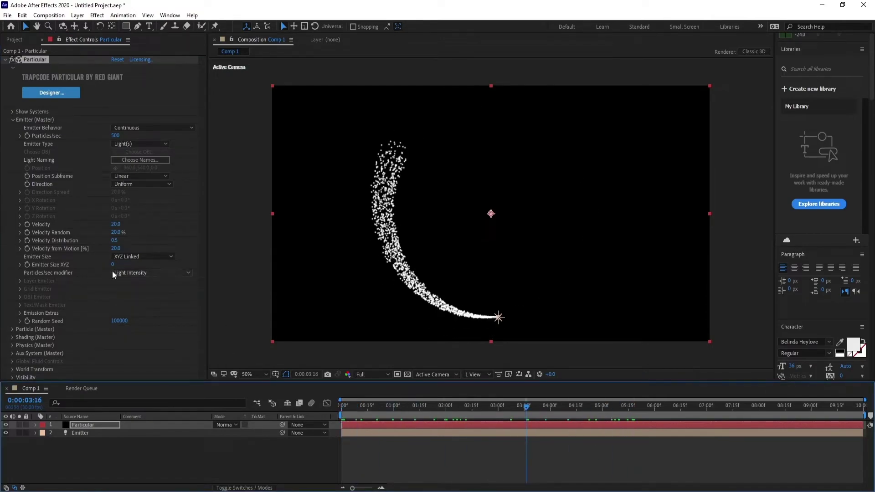
In Particle (Master), set Life to 6 seconds, Sphere Feather to 0 and Size to 1
{"action": "left_click", "coordinate": [15, 121]}
{"action": "left_click", "coordinate": [13, 120]}
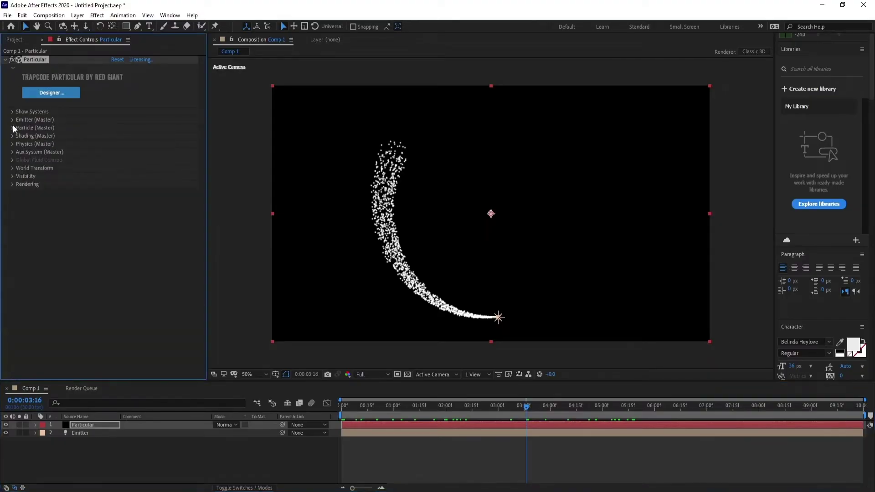
{"action": "left_click", "coordinate": [13, 127]}
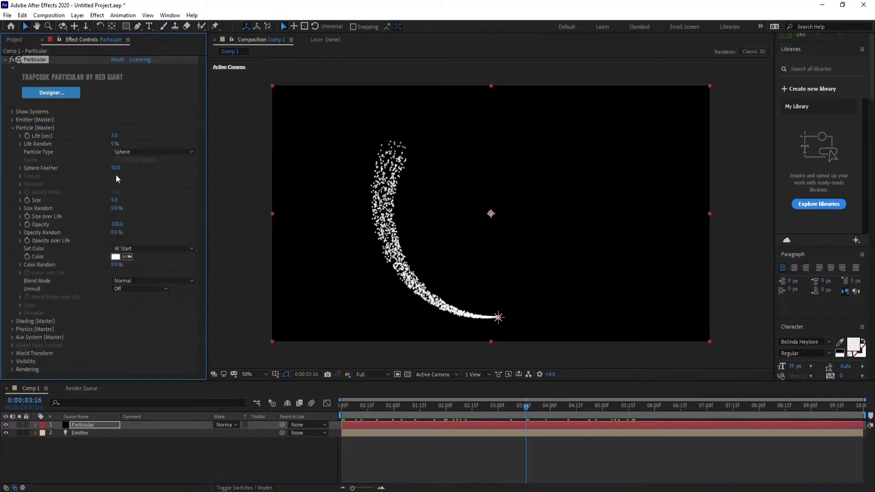
{"action": "left_click", "coordinate": [114, 135]}
{"action": "type", "text": "6"}
{"action": "key", "text": "Return"}
{"action": "left_click", "coordinate": [115, 168]}
{"action": "type", "text": "0"}
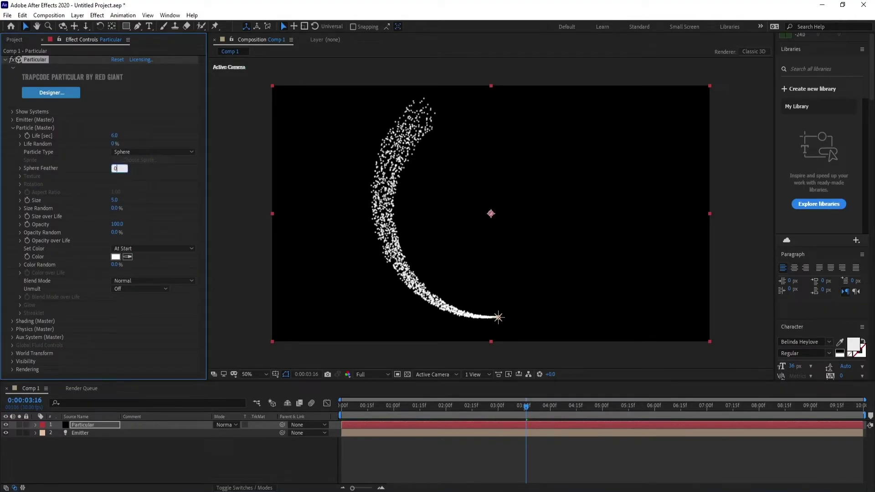
{"action": "left_click", "coordinate": [115, 200]}
{"action": "type", "text": "1"}
{"action": "key", "text": "Return"}
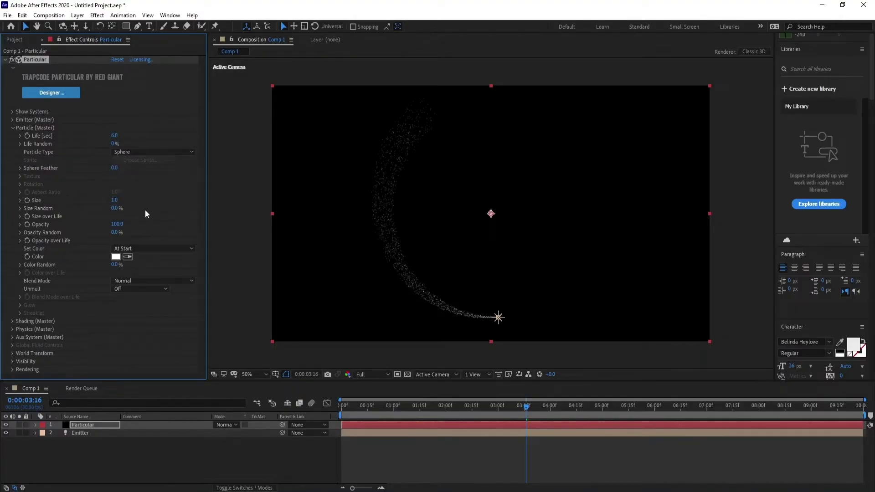
{"action": "left_click_drag", "start_coordinate": [526, 405], "coordinate": [679, 396]}
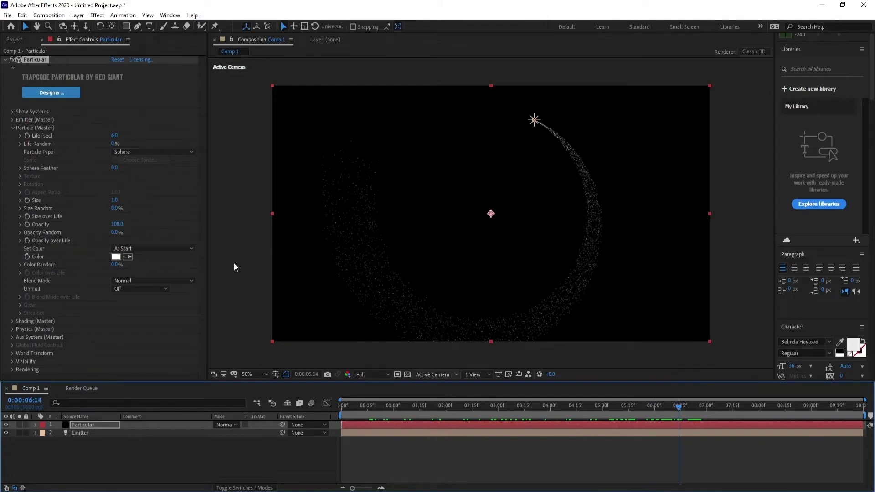
In Physics > Air > Turbulence Field, set Affect Size to 4 and Scale to 45
{"action": "left_click", "coordinate": [13, 129]}
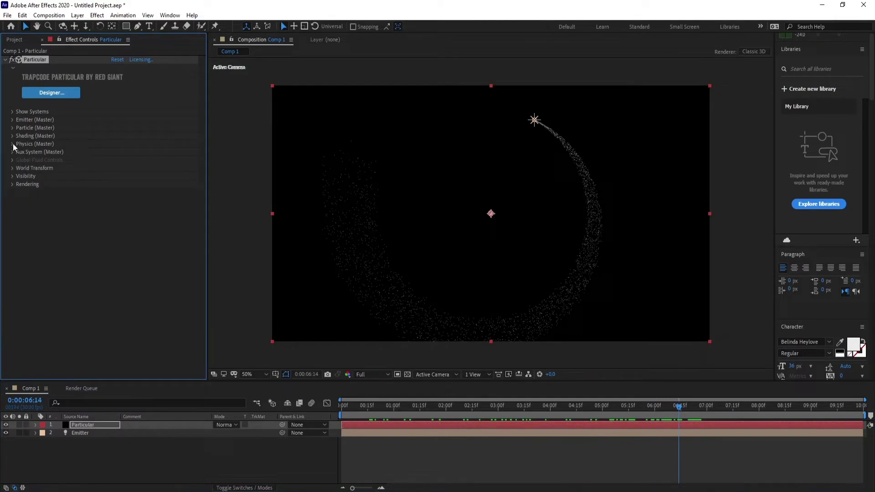
{"action": "left_click", "coordinate": [12, 144]}
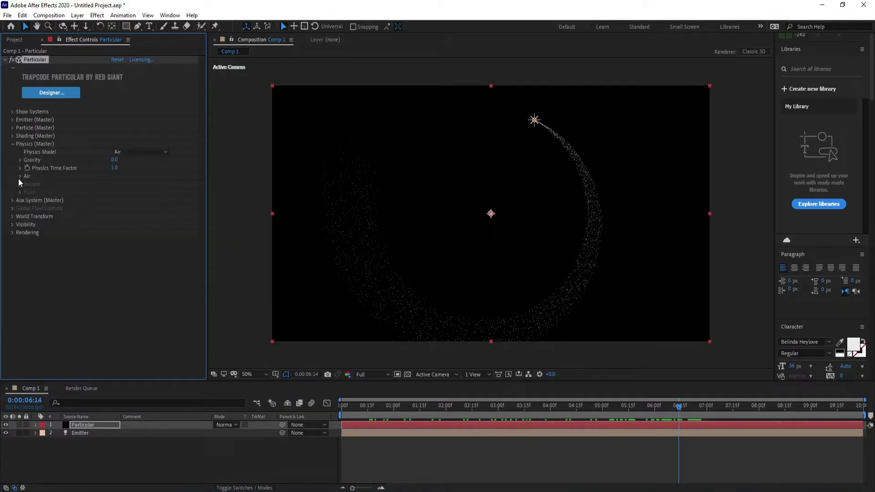
{"action": "left_click", "coordinate": [18, 177]}
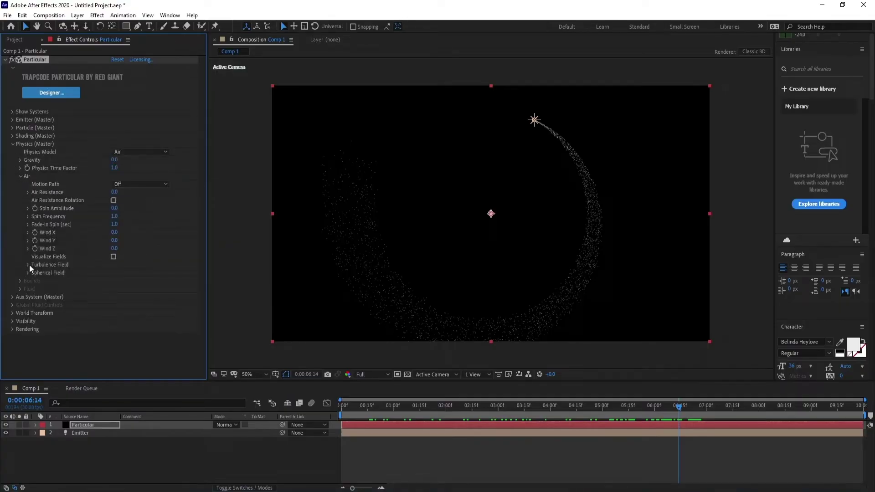
{"action": "left_click", "coordinate": [27, 264]}
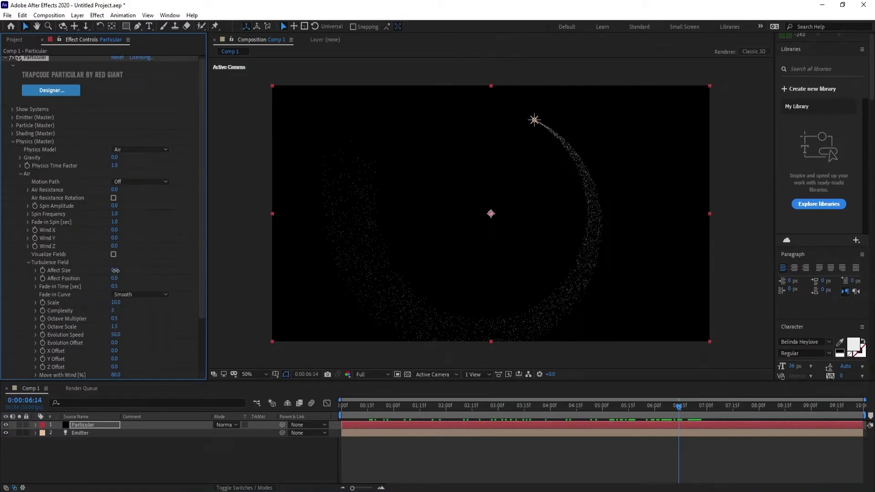
{"action": "left_click", "coordinate": [117, 271]}
{"action": "type", "text": "4"}
{"action": "key", "text": "Return"}
{"action": "left_click_drag", "start_coordinate": [114, 303], "coordinate": [142, 300]}
Apply a Stylize > Glow effect to the Particular layer
{"action": "left_click", "coordinate": [11, 141]}
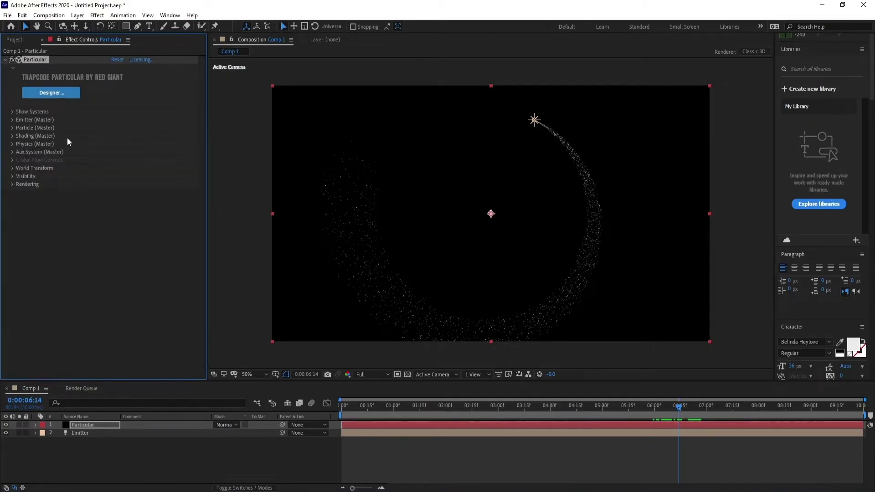
{"action": "left_click", "coordinate": [98, 15]}
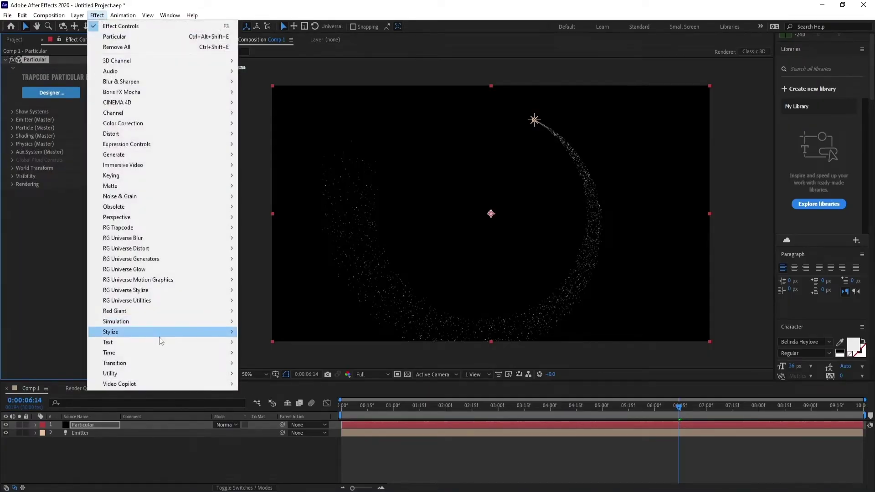
{"action": "mouse_move", "coordinate": [161, 333]}
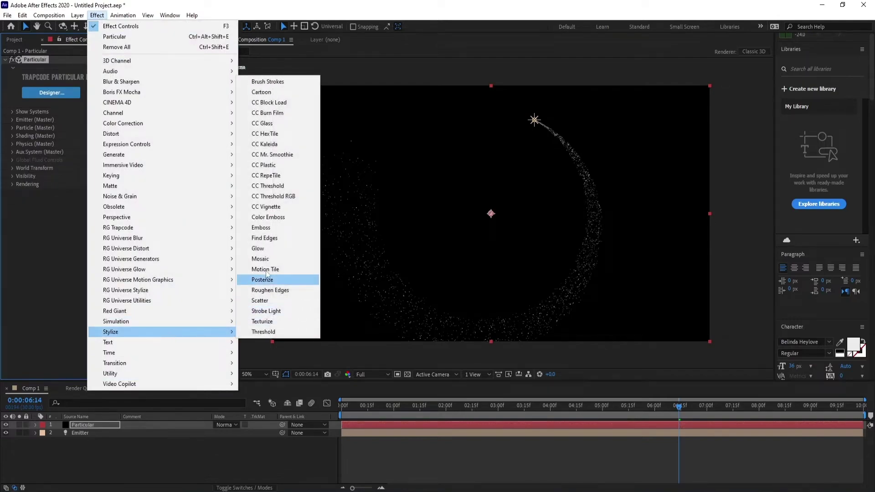
{"action": "left_click", "coordinate": [264, 248]}
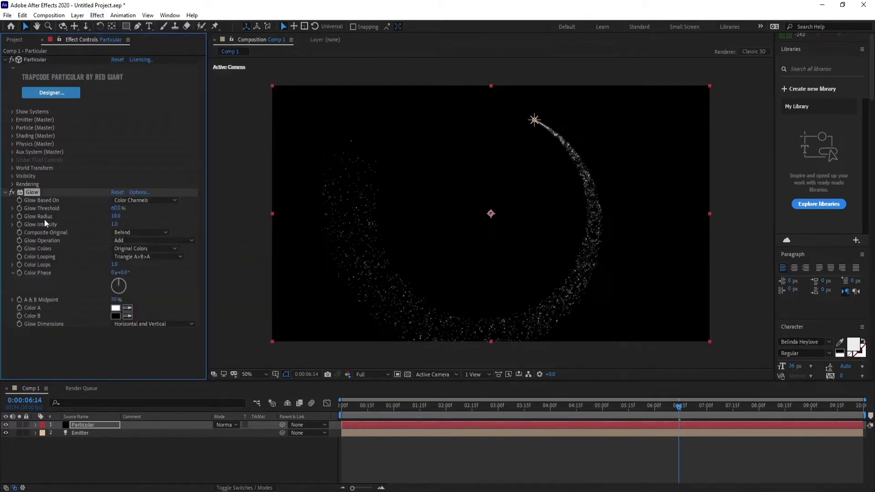
Duplicate the Glow and adjust Glow 2's Glow Radius to about 10
{"action": "left_click", "coordinate": [5, 192]}
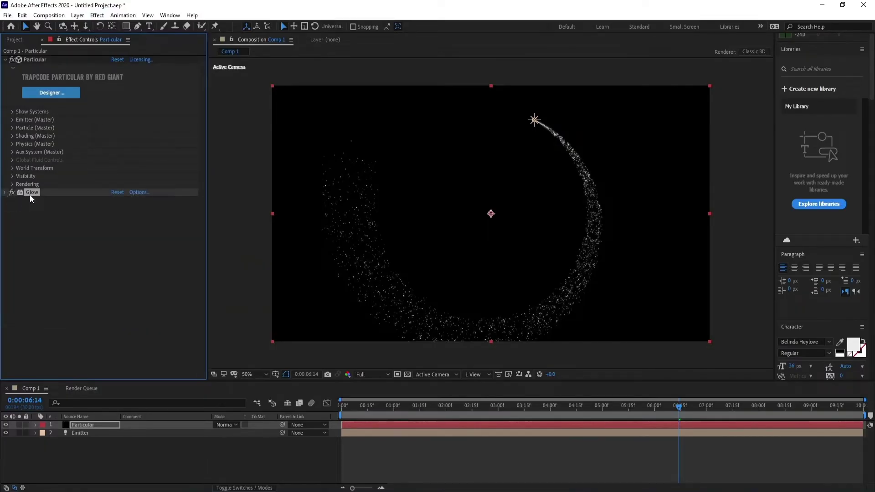
{"action": "key", "text": "ctrl+d"}
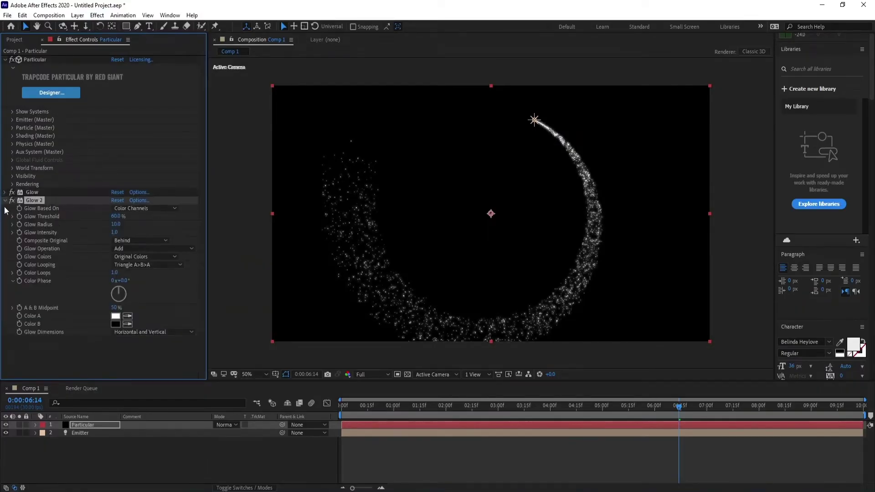
{"action": "left_click_drag", "start_coordinate": [116, 225], "coordinate": [106, 228]}
{"action": "left_click_drag", "start_coordinate": [114, 225], "coordinate": [120, 226]}
{"action": "left_click_drag", "start_coordinate": [117, 225], "coordinate": [154, 222]}
Set Glow 2's threshold to 90%
{"action": "left_click", "coordinate": [119, 217]}
{"action": "type", "text": "90"}
{"action": "key", "text": "Return"}
Duplicate Glow 2 as Glow 3 and reduce Glow 3's Glow Radius to 0
{"action": "left_click", "coordinate": [6, 200]}
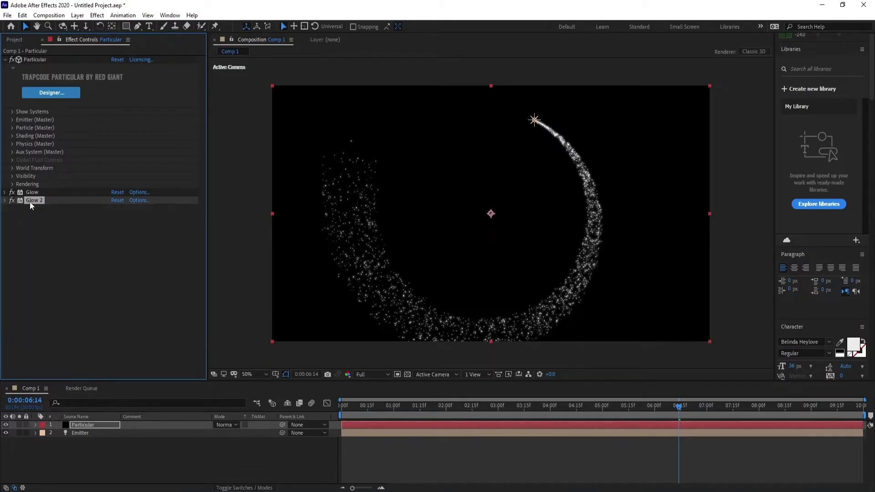
{"action": "key", "text": "ctrl+d"}
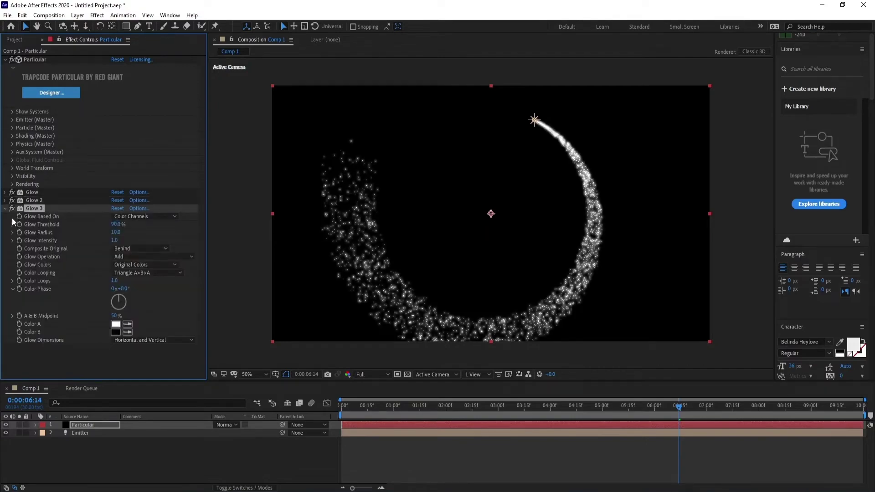
{"action": "mouse_move", "coordinate": [119, 234]}
{"action": "left_mouse_down"}
{"action": "mouse_move", "coordinate": [42, 230]}
{"action": "mouse_move", "coordinate": [118, 230]}
{"action": "mouse_move", "coordinate": [104, 235]}
{"action": "left_mouse_up"}
{"action": "left_click", "coordinate": [115, 226]}
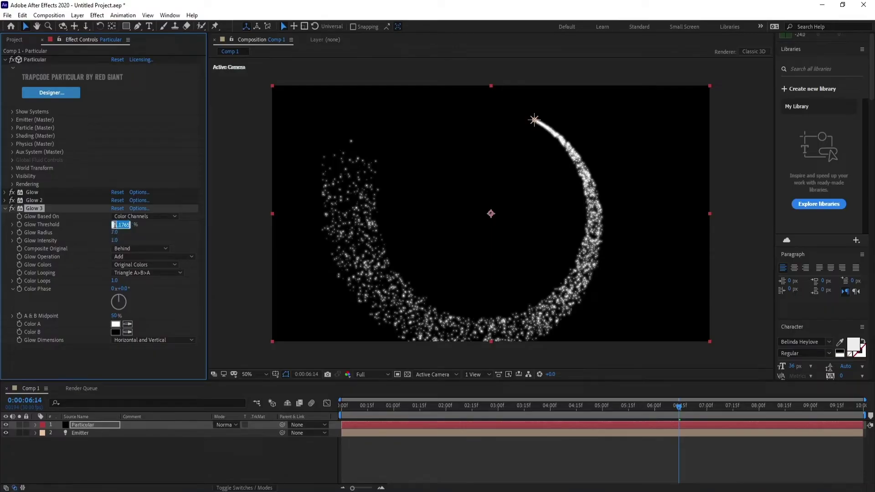
{"action": "left_click", "coordinate": [5, 209]}
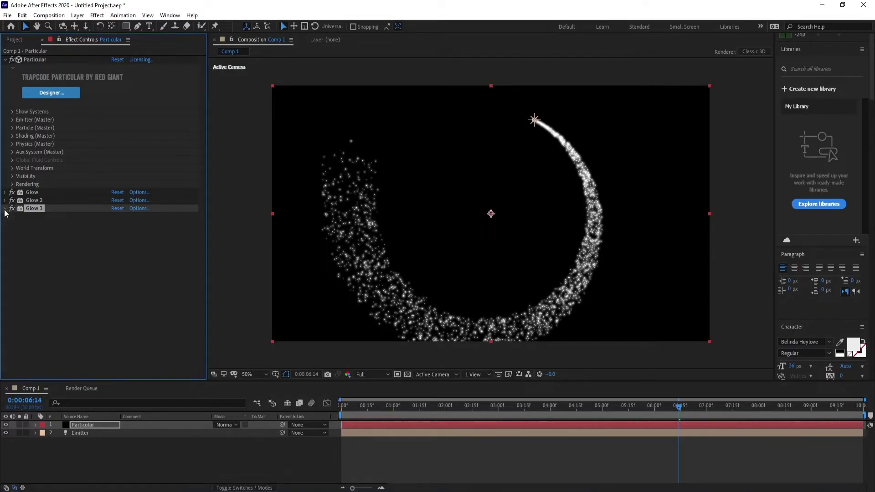
{"action": "left_click_drag", "start_coordinate": [629, 407], "coordinate": [352, 409]}
{"action": "key", "text": "space"}
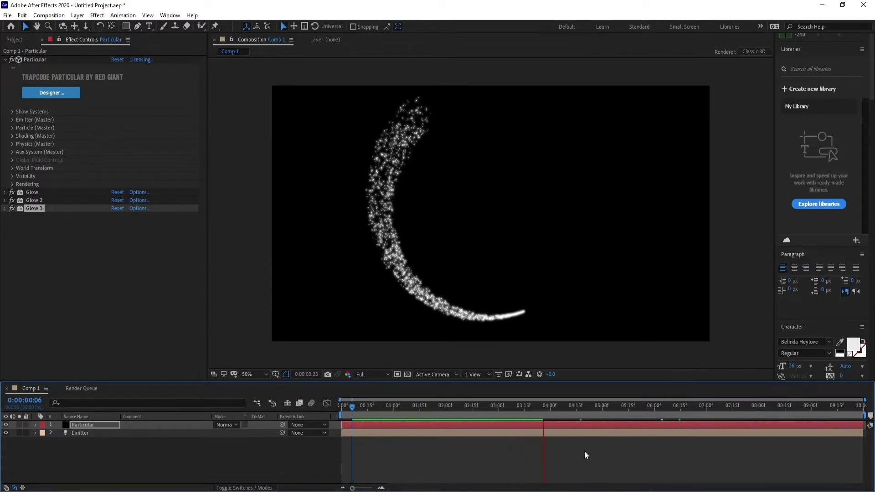
{"action": "key", "text": "space"}
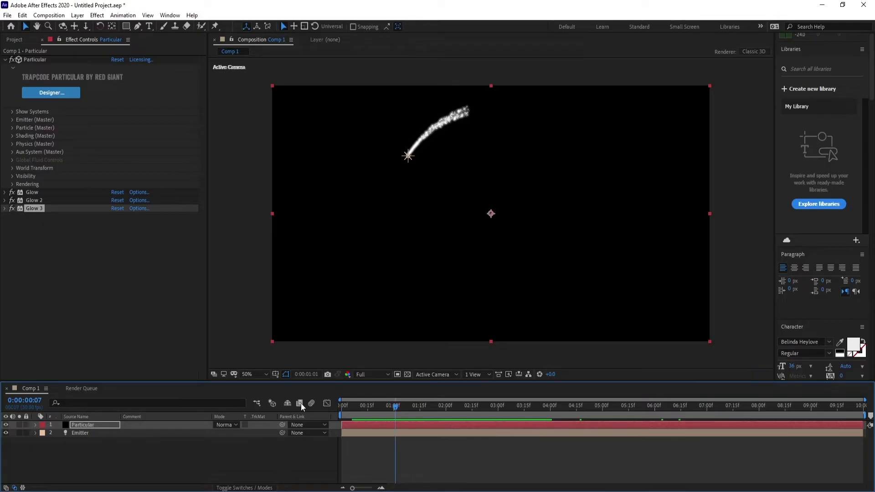
{"action": "key", "text": "Home"}
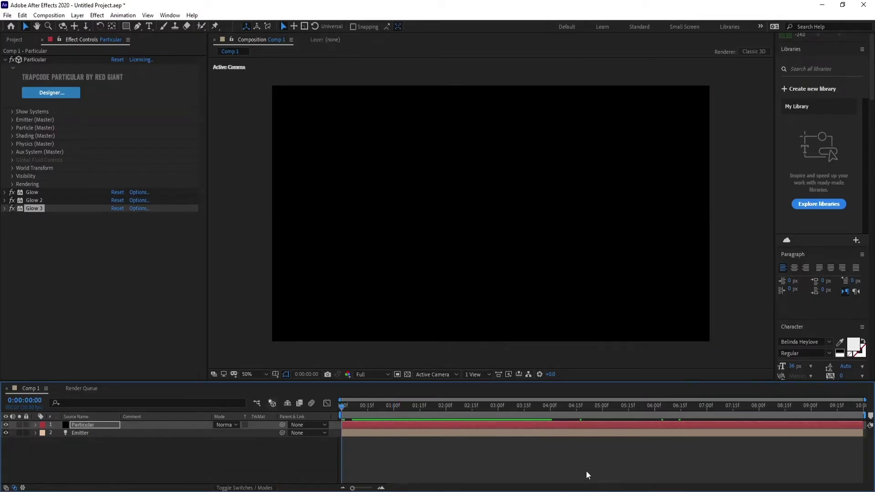
{"action": "key", "text": "space"}
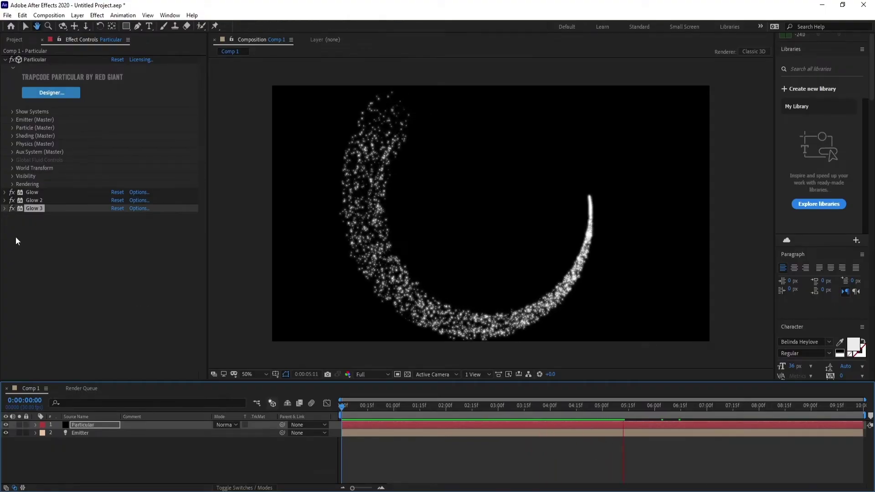
Set the Particle (Master) Size to 0.5
{"action": "left_click", "coordinate": [621, 409]}
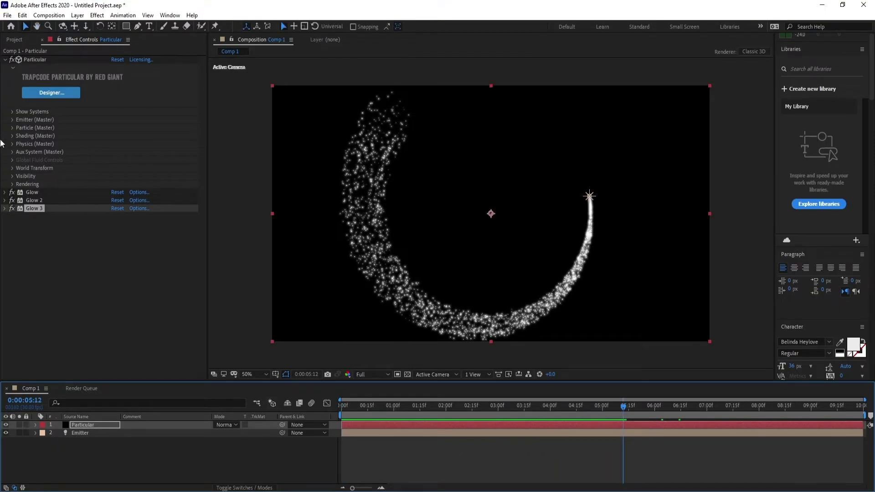
{"action": "left_click", "coordinate": [12, 128]}
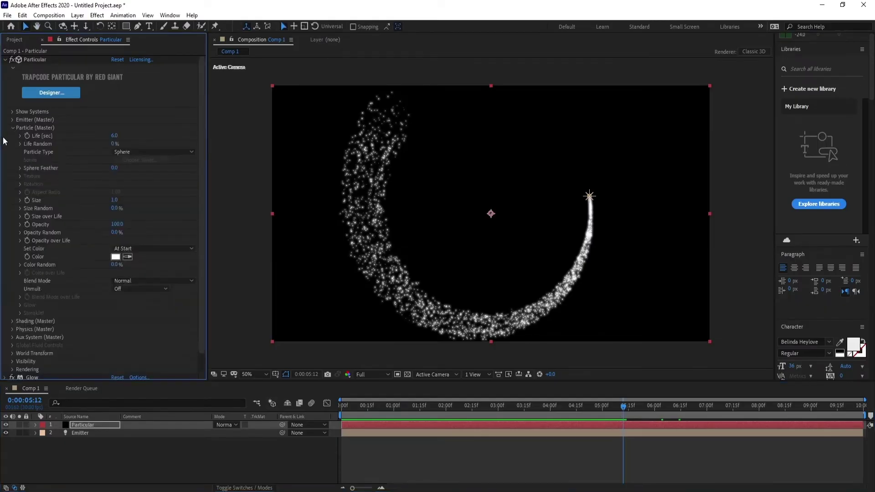
{"action": "left_click", "coordinate": [116, 201]}
{"action": "key", "text": "Return"}
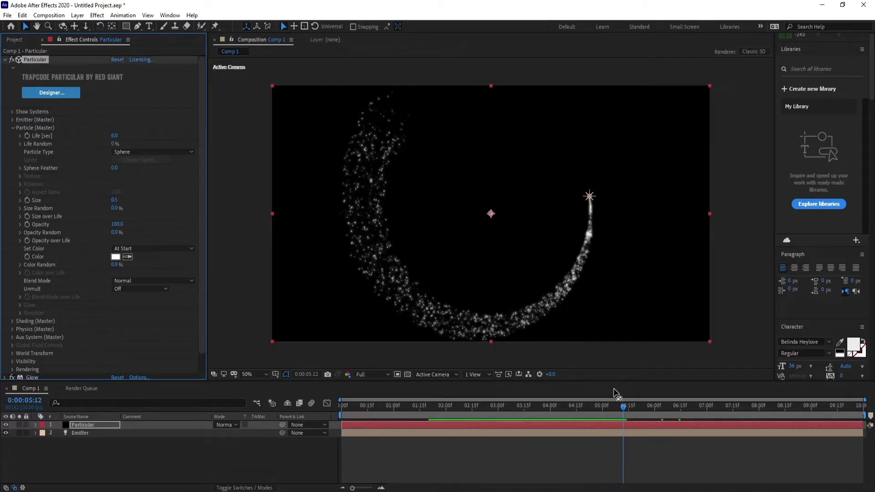
Raise the Emitter (Master) Particles/sec to 1500 and rewind to the start
{"action": "left_click", "coordinate": [12, 120]}
{"action": "left_click_drag", "start_coordinate": [115, 135], "coordinate": [149, 141]}
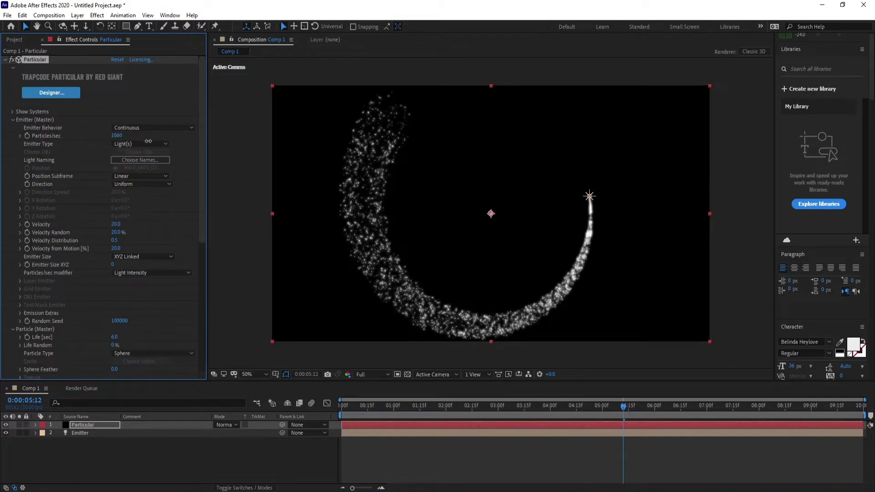
{"action": "left_click", "coordinate": [116, 136]}
{"action": "type", "text": "1500"}
{"action": "key", "text": "Return"}
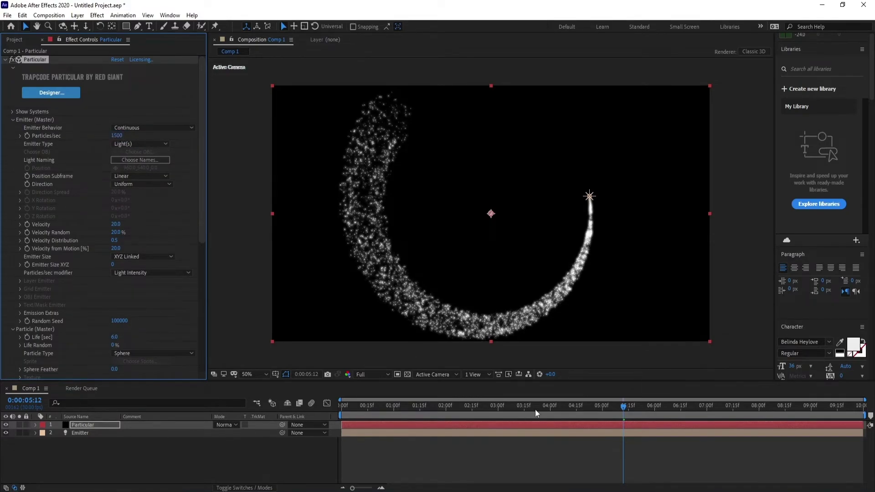
{"action": "left_click_drag", "start_coordinate": [624, 406], "coordinate": [327, 430]}
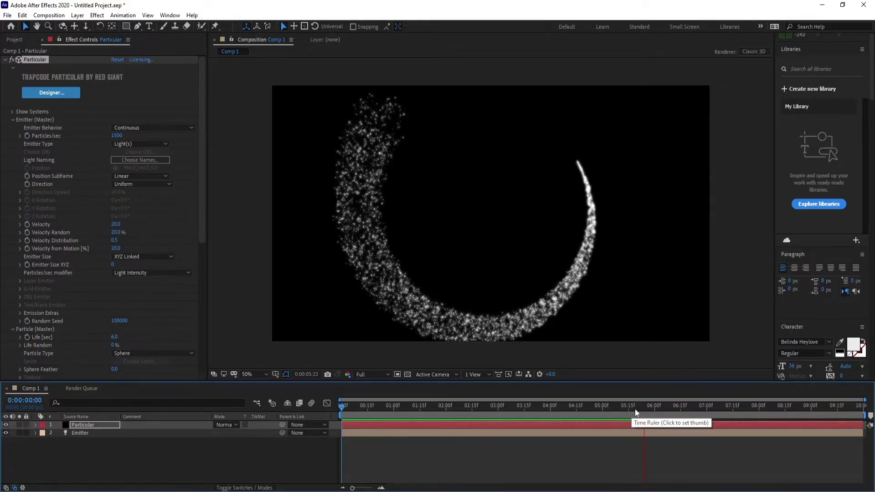
Add a Particles/sec keyframe of 1500 at the 6:00 mark
{"action": "key", "text": "space"}
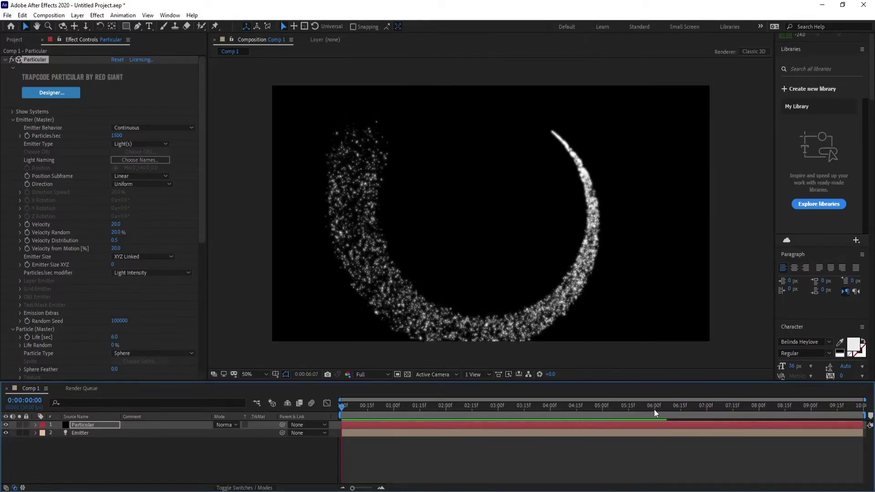
{"action": "left_click", "coordinate": [655, 406]}
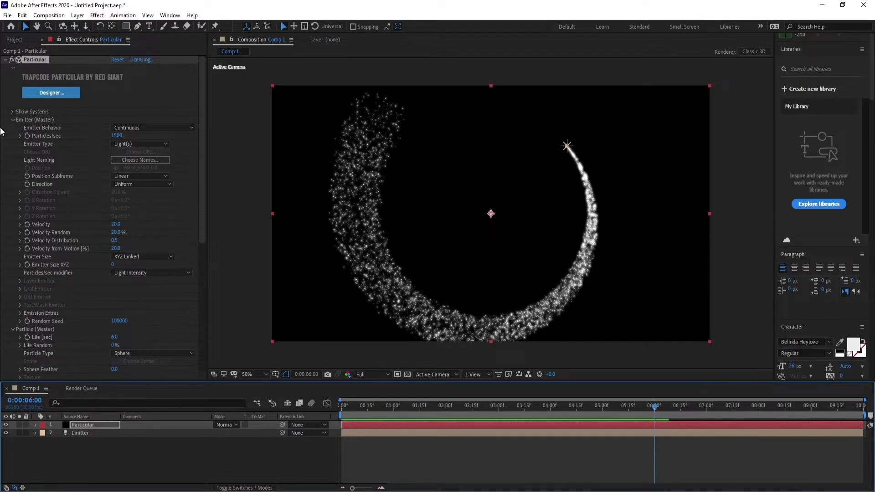
{"action": "left_click", "coordinate": [26, 136]}
{"action": "left_click_drag", "start_coordinate": [352, 488], "coordinate": [372, 488]}
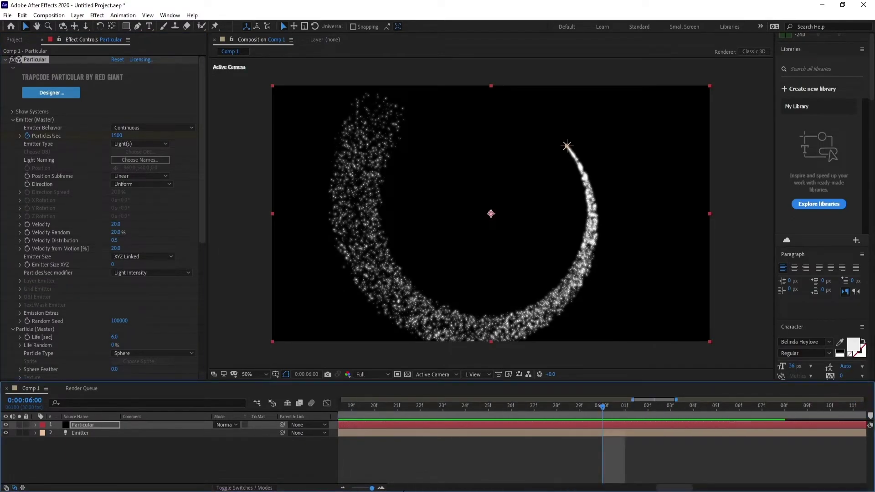
Set Particles/sec to 0 one frame later at 6:01, then preview from the start
{"action": "left_click", "coordinate": [626, 405]}
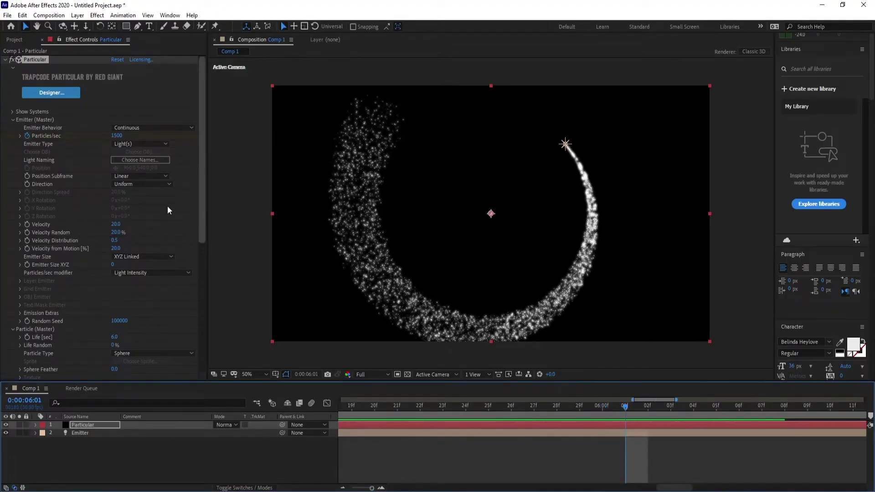
{"action": "left_click", "coordinate": [118, 136]}
{"action": "type", "text": "0"}
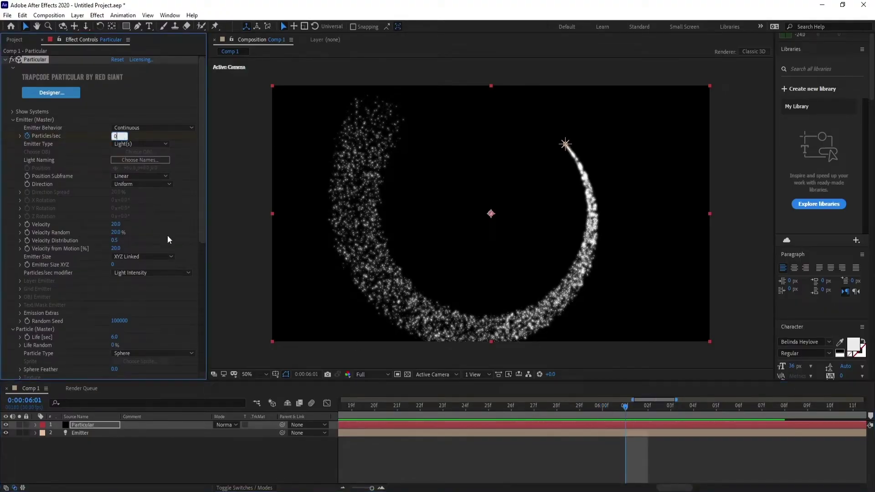
{"action": "key", "text": "Return"}
{"action": "left_click_drag", "start_coordinate": [372, 488], "coordinate": [352, 488]}
{"action": "left_click_drag", "start_coordinate": [395, 403], "coordinate": [307, 426]}
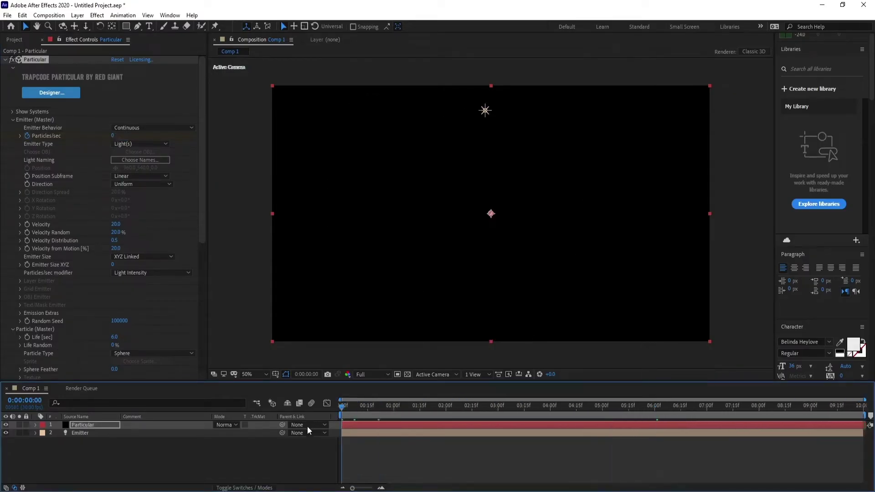
{"action": "key", "text": "ctrl+z"}
{"action": "key", "text": "space"}
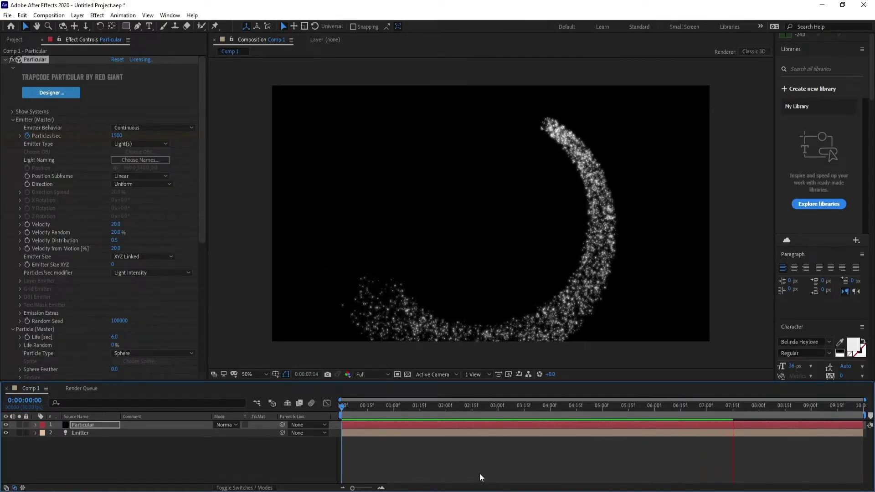
Reveal the Particles/sec keyframes with U and shift the cut-off to about 7:03, previewing the timing
{"action": "key", "text": "space"}
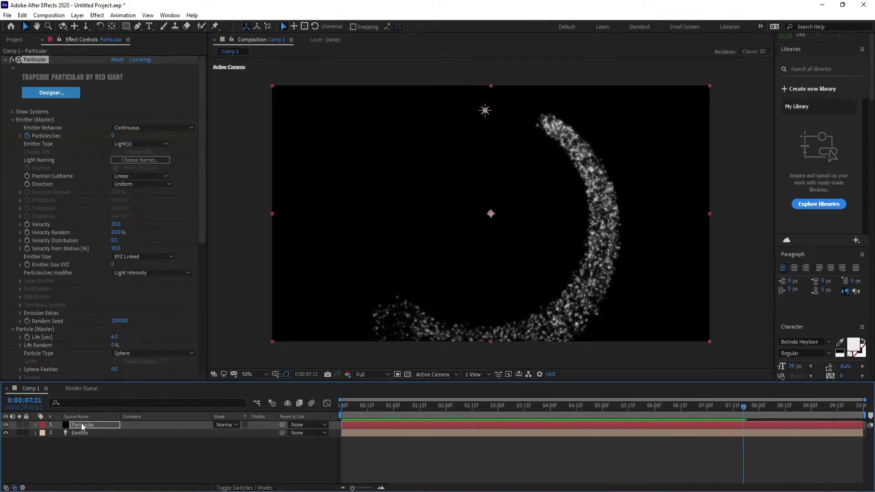
{"action": "left_click", "coordinate": [81, 422]}
{"action": "key", "text": "u"}
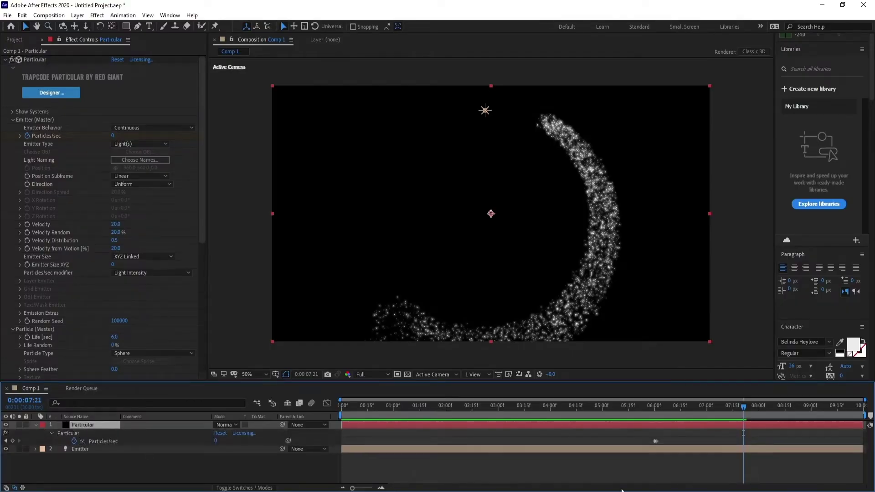
{"action": "left_click_drag", "start_coordinate": [663, 439], "coordinate": [743, 444]}
{"action": "key", "text": "space"}
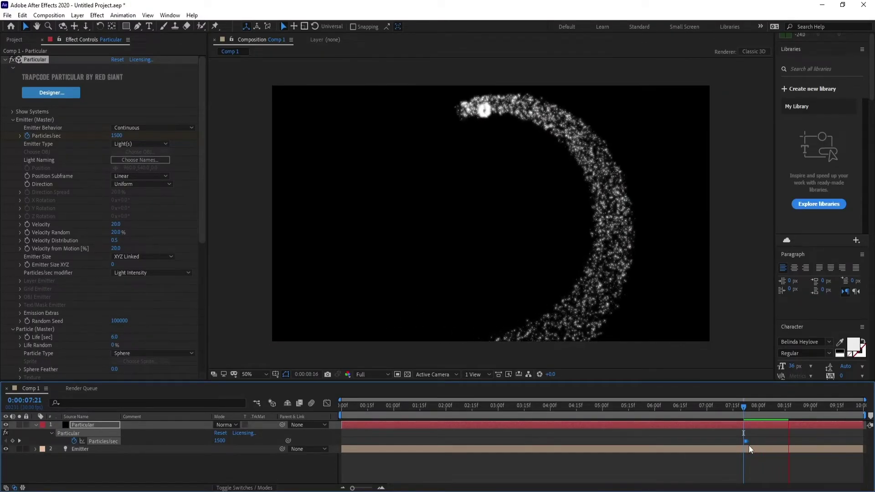
{"action": "key", "text": "space"}
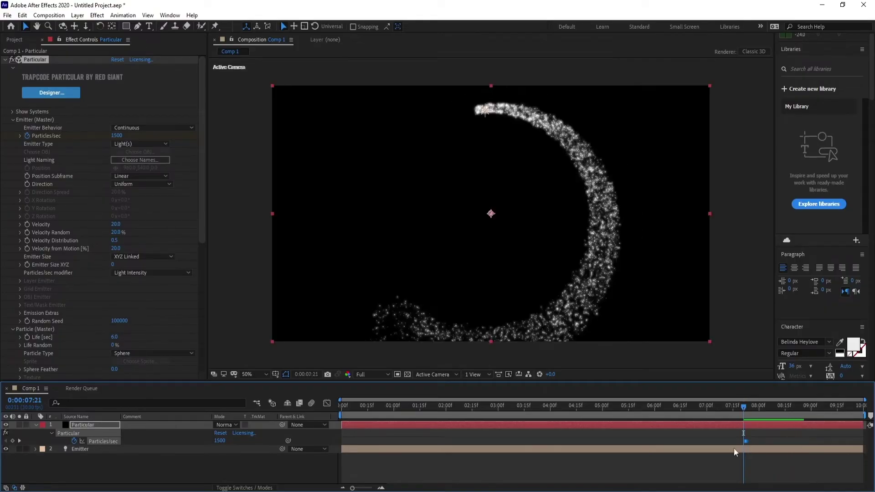
{"action": "left_click_drag", "start_coordinate": [745, 441], "coordinate": [714, 441]}
{"action": "left_click", "coordinate": [702, 408]}
{"action": "key", "text": "space"}
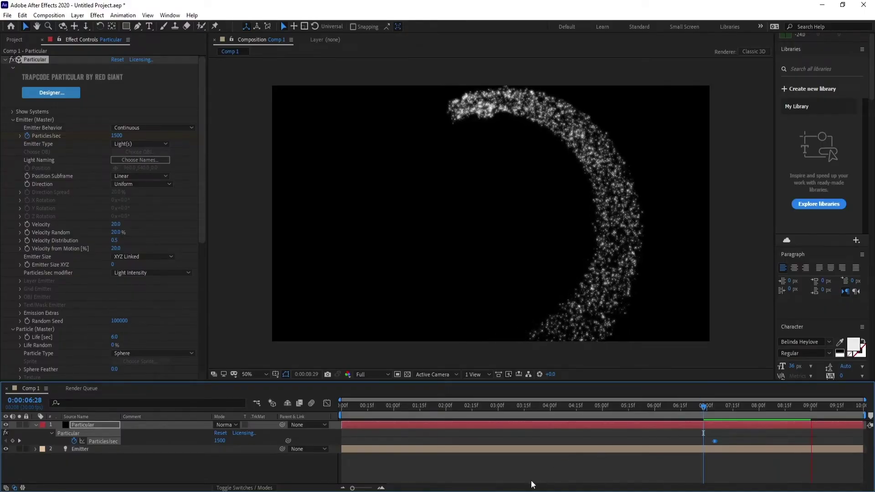
Change the composition duration to 20 seconds in Composition Settings
{"action": "key", "text": "space"}
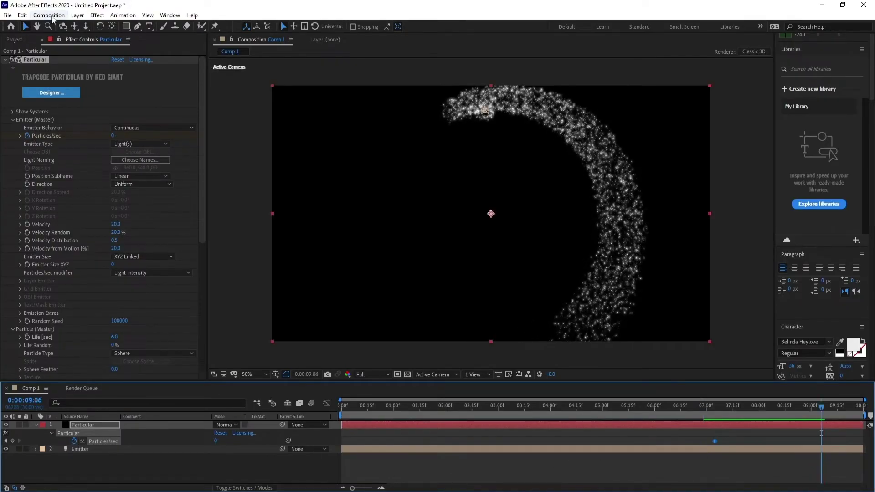
{"action": "left_click", "coordinate": [49, 15]}
{"action": "left_click", "coordinate": [59, 39]}
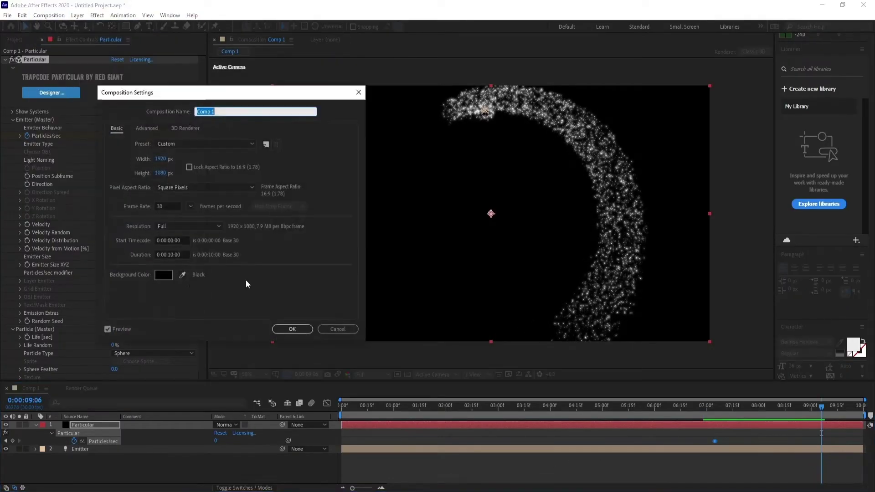
{"action": "left_click", "coordinate": [170, 255]}
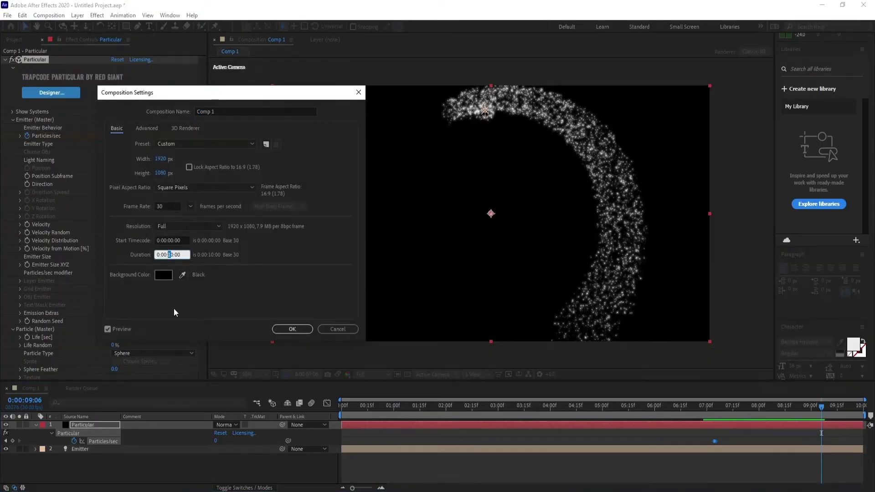
{"action": "key", "text": "Return"}
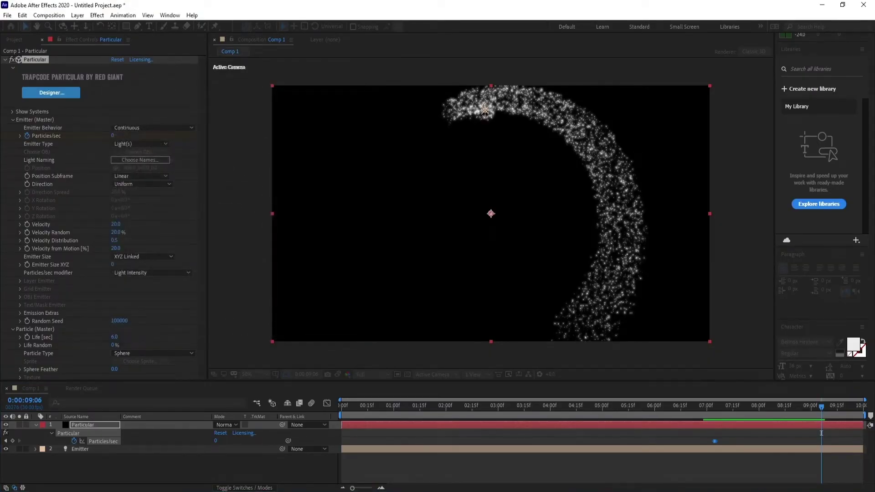
Stretch the Particular and Emitter layers' out points to the 20-second end
{"action": "left_click_drag", "start_coordinate": [362, 489], "coordinate": [352, 488]}
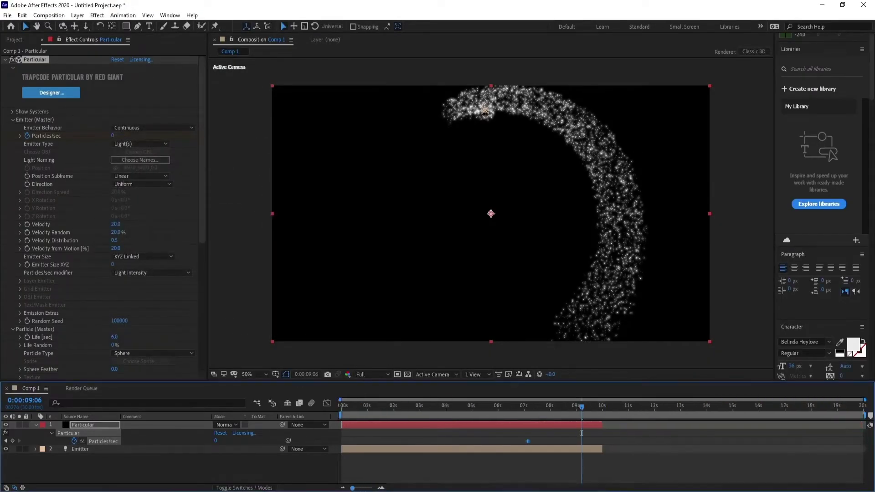
{"action": "left_click", "coordinate": [593, 449]}
{"action": "left_click_drag", "start_coordinate": [685, 458], "coordinate": [871, 454]}
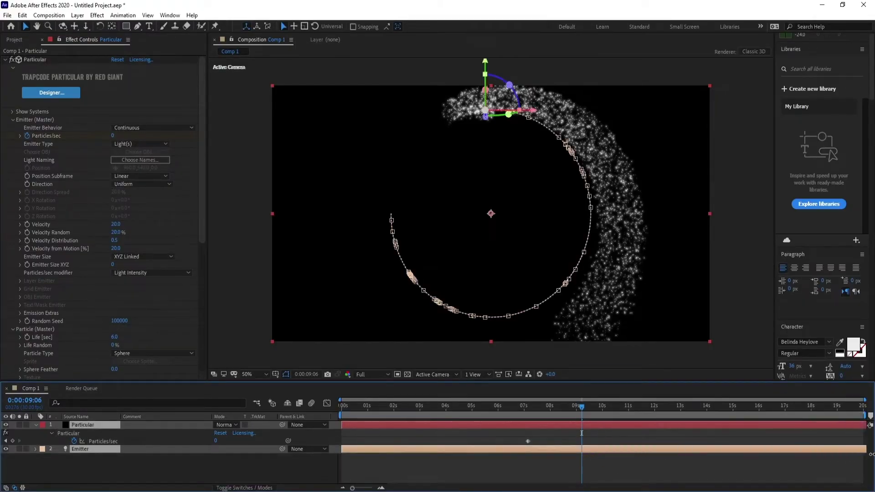
Find 'ramp' in Effects & Presets and apply Gradient Ramp to the BG layer
{"action": "left_click", "coordinate": [764, 445]}
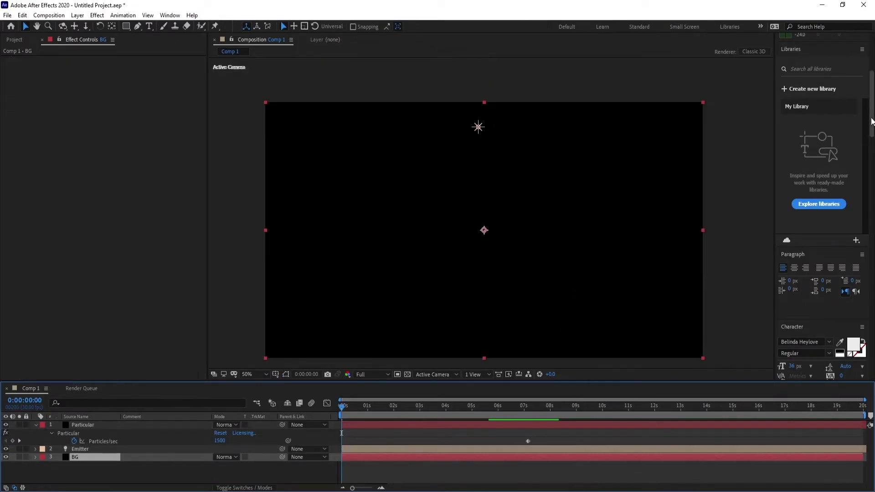
{"action": "mouse_move", "coordinate": [872, 121]}
{"action": "left_mouse_down"}
{"action": "mouse_move", "coordinate": [870, 160]}
{"action": "mouse_move", "coordinate": [870, 125]}
{"action": "left_mouse_up"}
{"action": "left_click", "coordinate": [803, 114]}
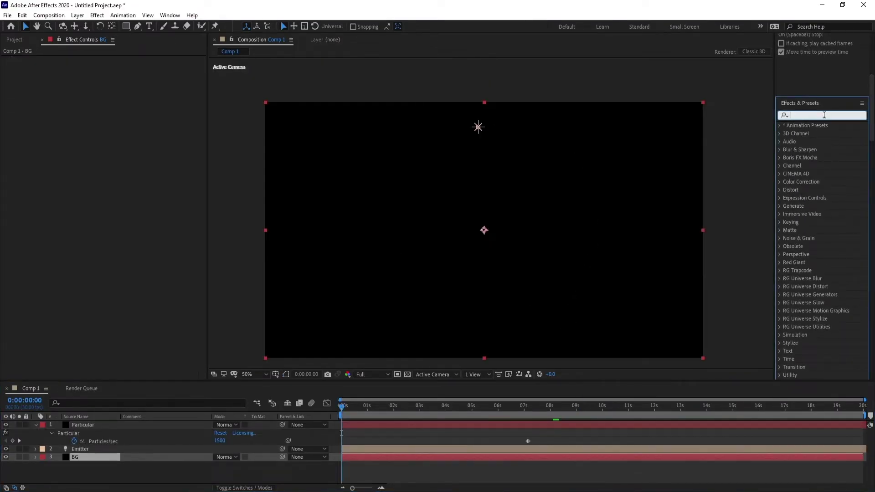
{"action": "type", "text": "ramp"}
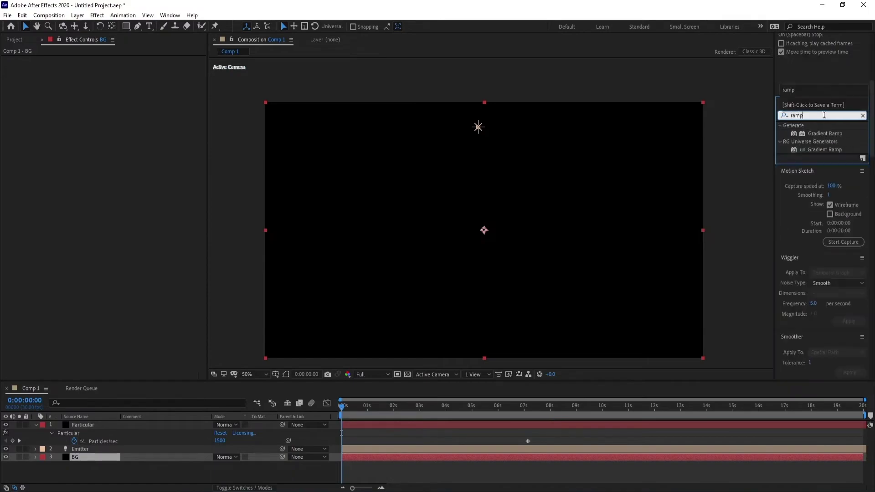
{"action": "left_click_drag", "start_coordinate": [820, 133], "coordinate": [108, 458]}
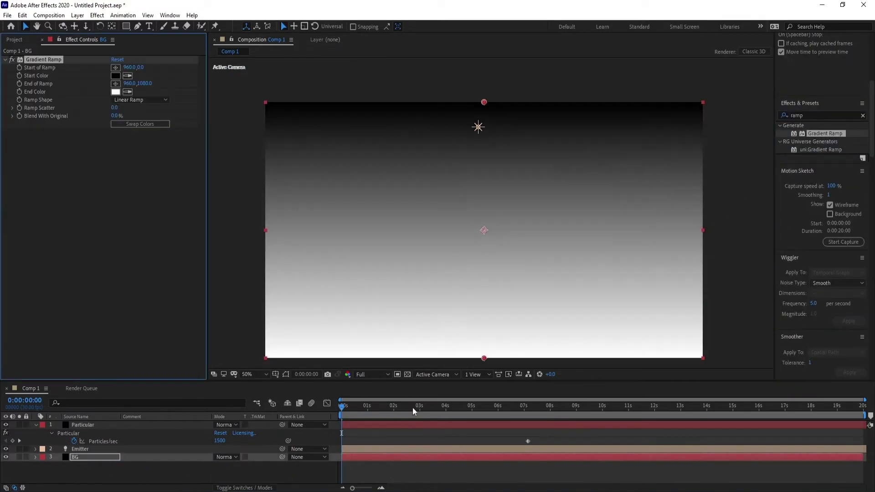
{"action": "left_click_drag", "start_coordinate": [414, 411], "coordinate": [490, 406]}
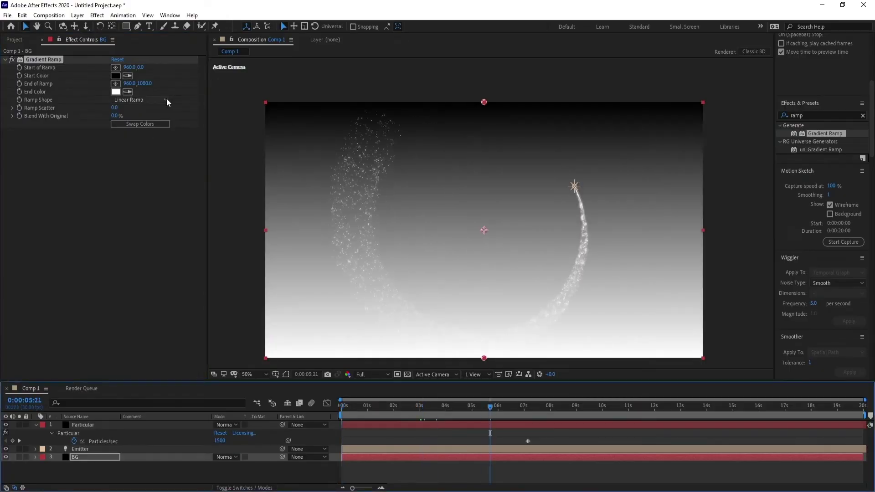
Set Ramp Shape to Radial Ramp and move Start of Ramp to the comp centre
{"action": "left_click", "coordinate": [138, 101]}
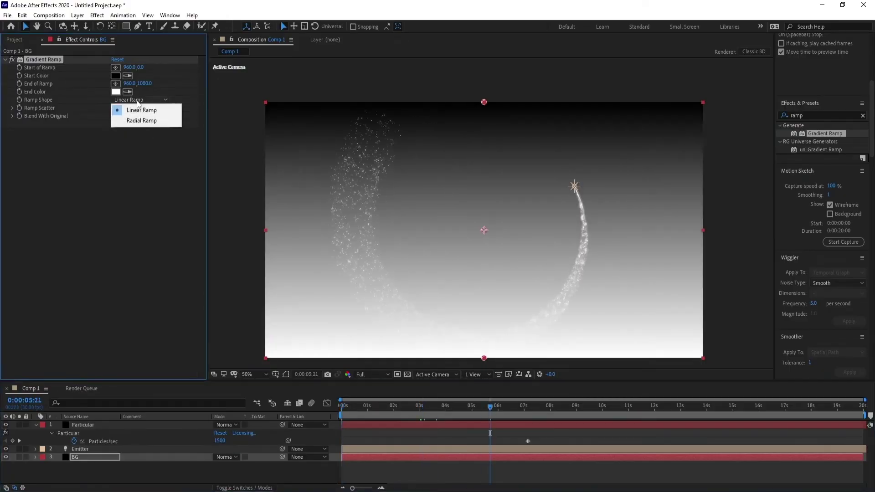
{"action": "left_click", "coordinate": [142, 121]}
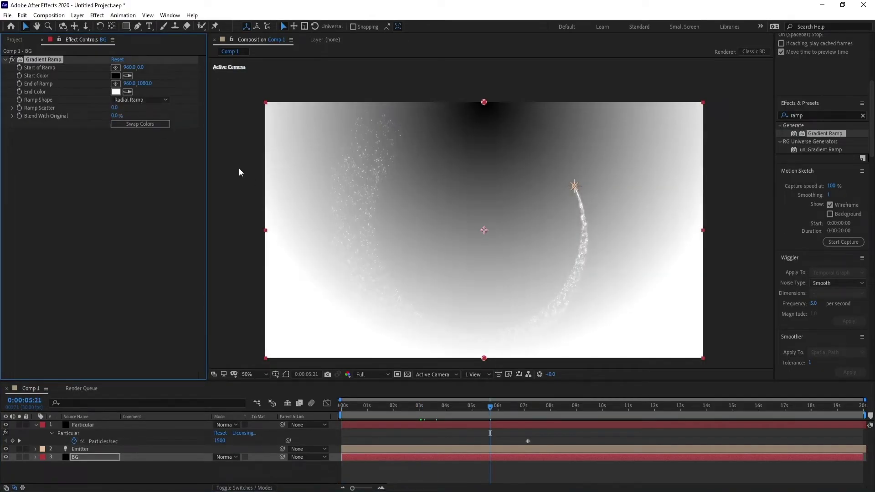
{"action": "left_click_drag", "start_coordinate": [483, 102], "coordinate": [484, 231]}
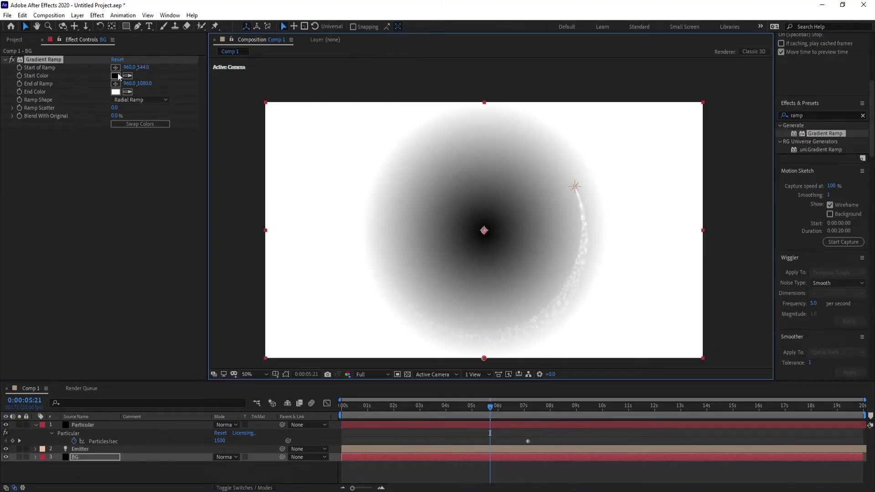
Set the gradient's End Color to a near-black navy, 02001D
{"action": "left_click", "coordinate": [116, 92]}
{"action": "left_click", "coordinate": [204, 314]}
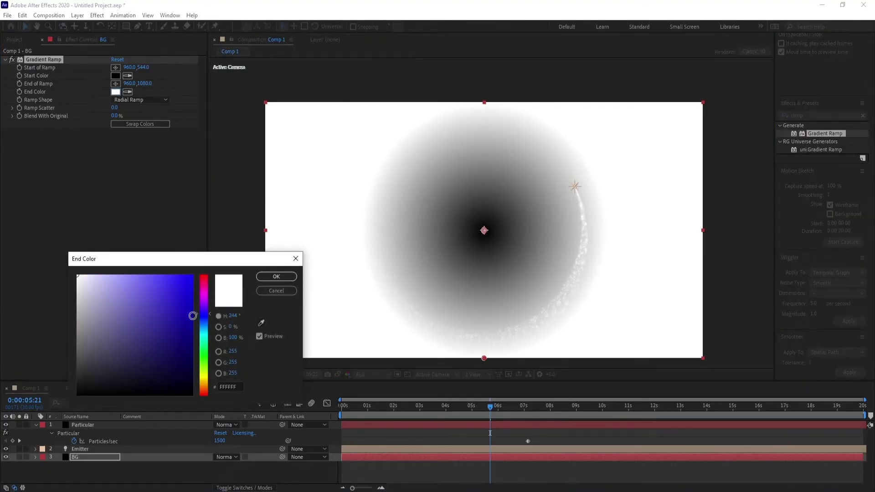
{"action": "left_click_drag", "start_coordinate": [191, 312], "coordinate": [195, 381]}
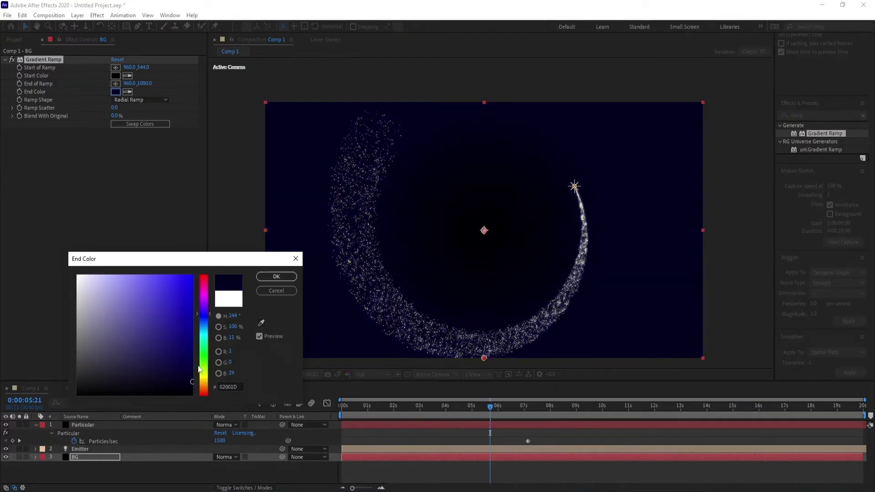
{"action": "left_click_drag", "start_coordinate": [192, 382], "coordinate": [189, 384]}
{"action": "left_click", "coordinate": [276, 276]}
Set the gradient's Start Color to a deep blue, 070054
{"action": "left_click", "coordinate": [116, 76]}
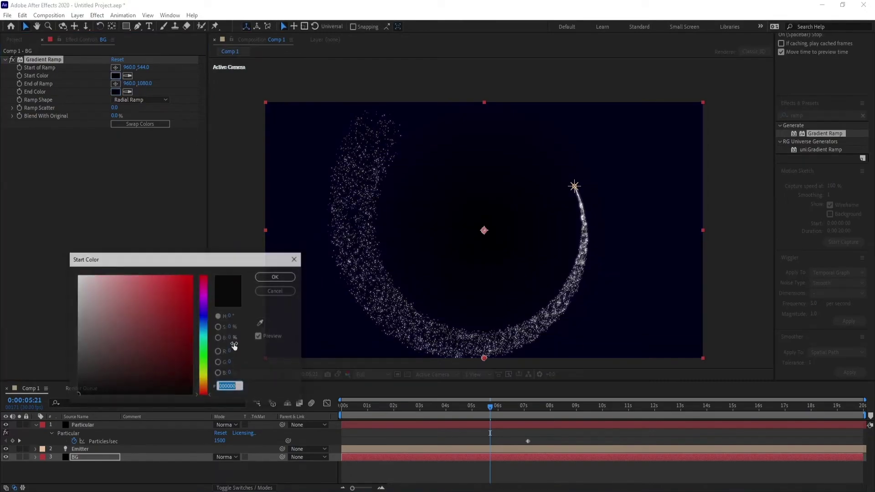
{"action": "left_click_drag", "start_coordinate": [204, 374], "coordinate": [191, 355]}
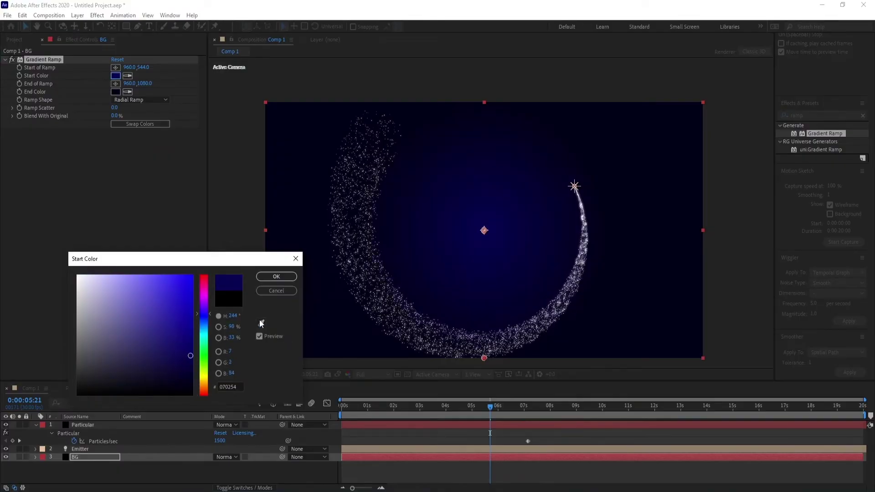
{"action": "left_click", "coordinate": [272, 277]}
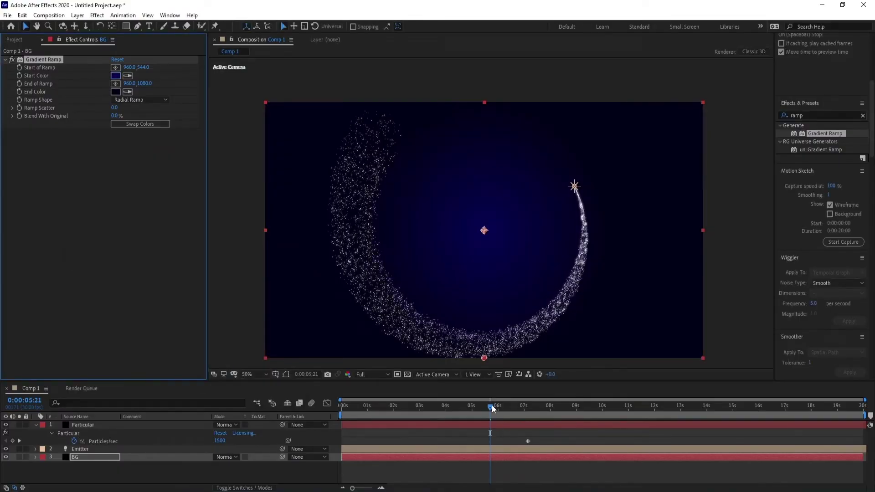
Create a new solid layer named Particular 2
{"action": "left_click", "coordinate": [503, 425]}
{"action": "left_click", "coordinate": [78, 15]}
{"action": "mouse_move", "coordinate": [90, 26]}
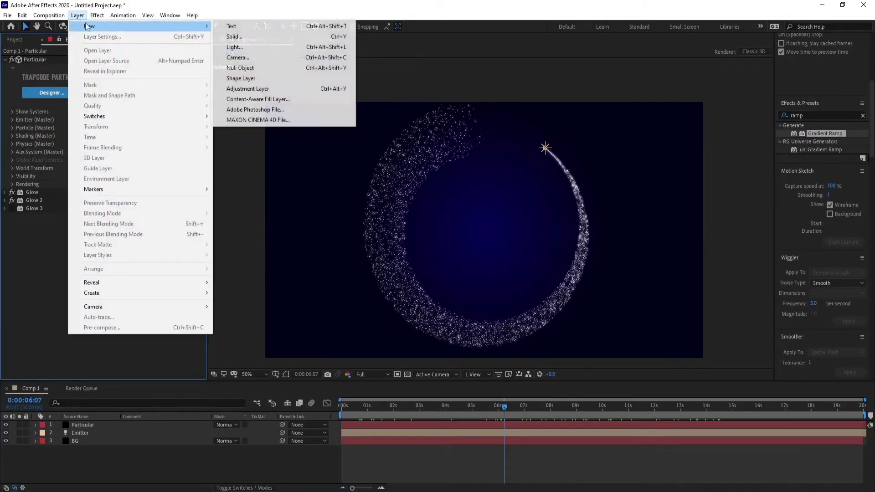
{"action": "left_click", "coordinate": [234, 36]}
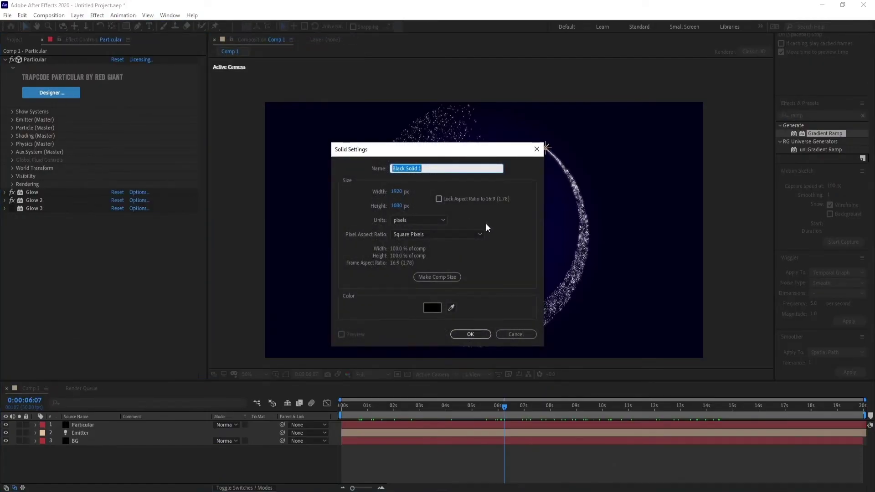
{"action": "type", "text": "Particular 2"}
{"action": "left_click", "coordinate": [471, 335]}
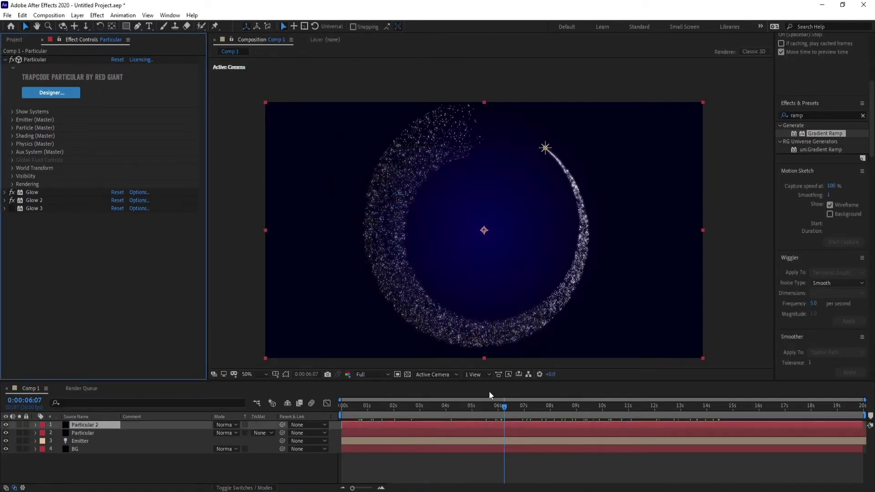
Apply RG Trapcode Particular to Particular 2 and expand its Emitter (Master) settings
{"action": "left_click", "coordinate": [97, 15]}
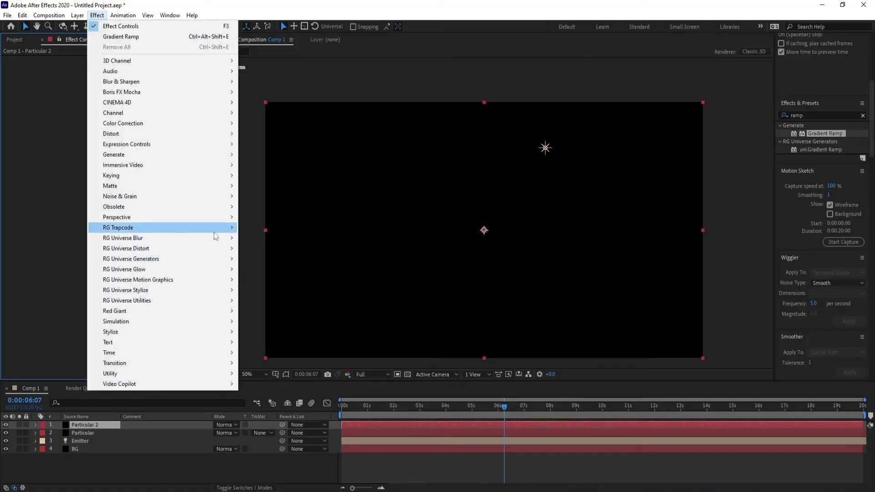
{"action": "mouse_move", "coordinate": [215, 228]}
{"action": "left_click", "coordinate": [273, 290]}
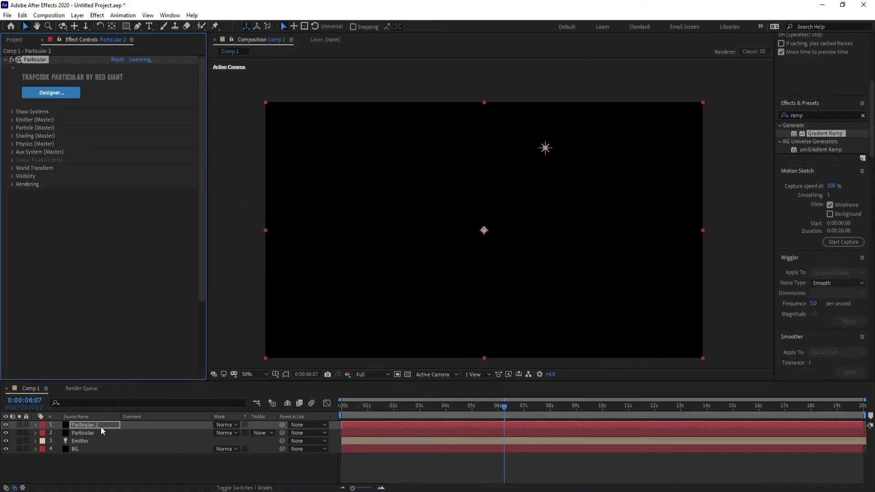
{"action": "left_click", "coordinate": [12, 120]}
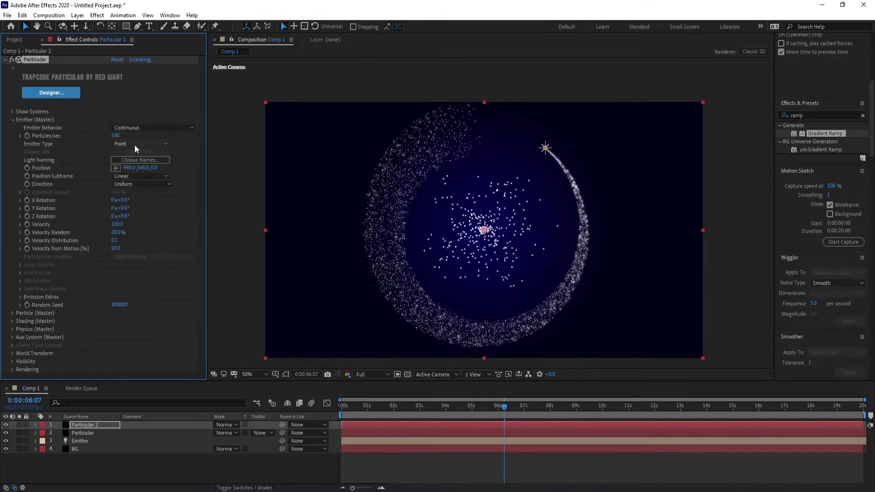
Make the emitter a Box with XYZ Individual size, stretched wide in X and tall in Y
{"action": "left_click", "coordinate": [135, 144]}
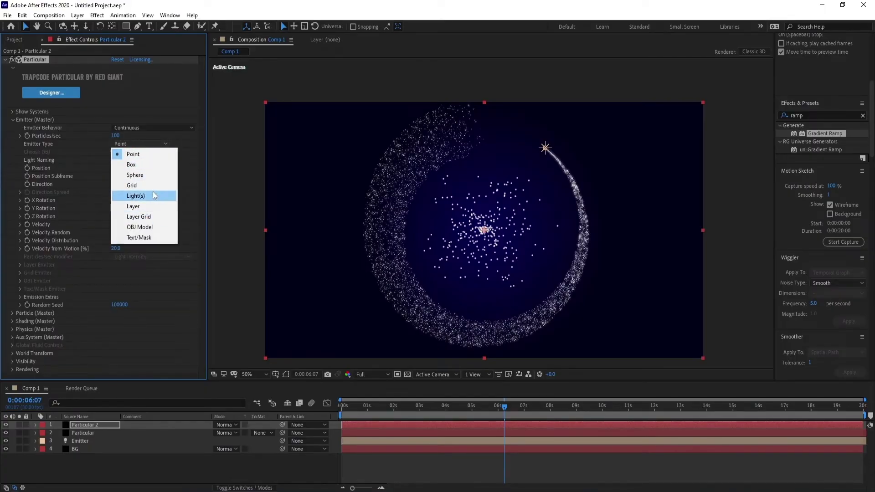
{"action": "left_click", "coordinate": [150, 165]}
{"action": "left_click", "coordinate": [153, 258]}
{"action": "left_click", "coordinate": [144, 277]}
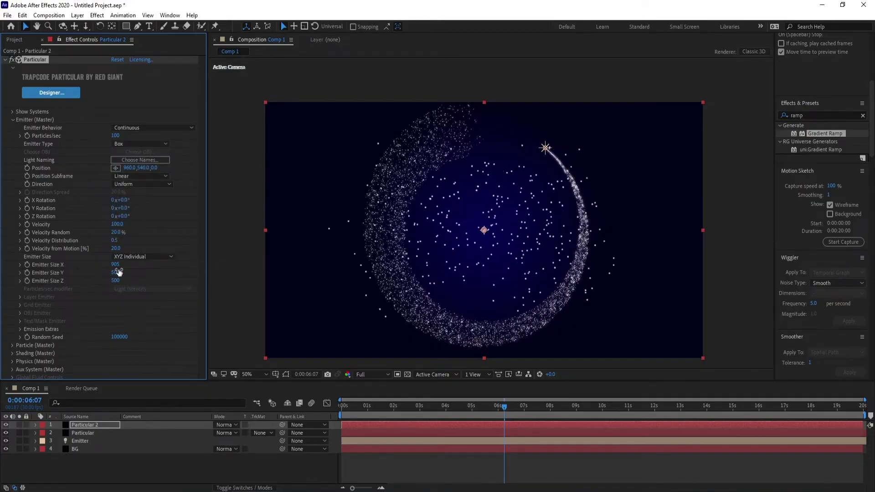
{"action": "left_click_drag", "start_coordinate": [116, 265], "coordinate": [177, 269]}
{"action": "left_click", "coordinate": [571, 276]}
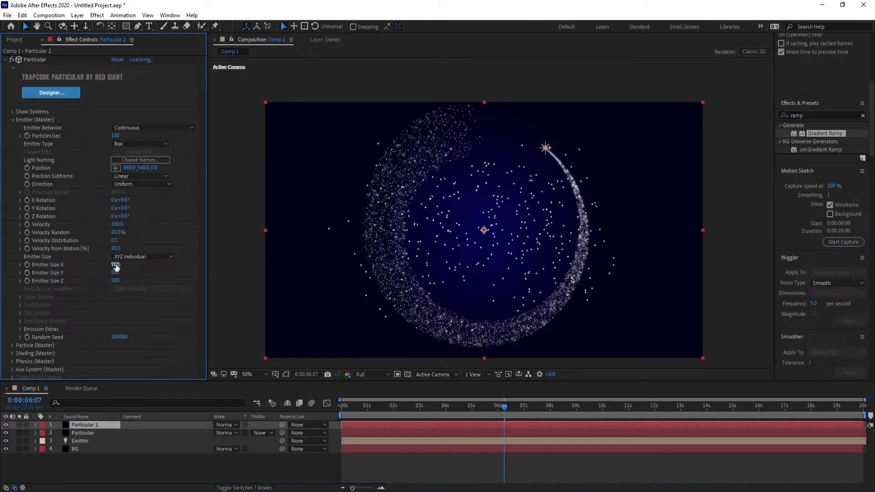
{"action": "left_click_drag", "start_coordinate": [116, 266], "coordinate": [826, 273]}
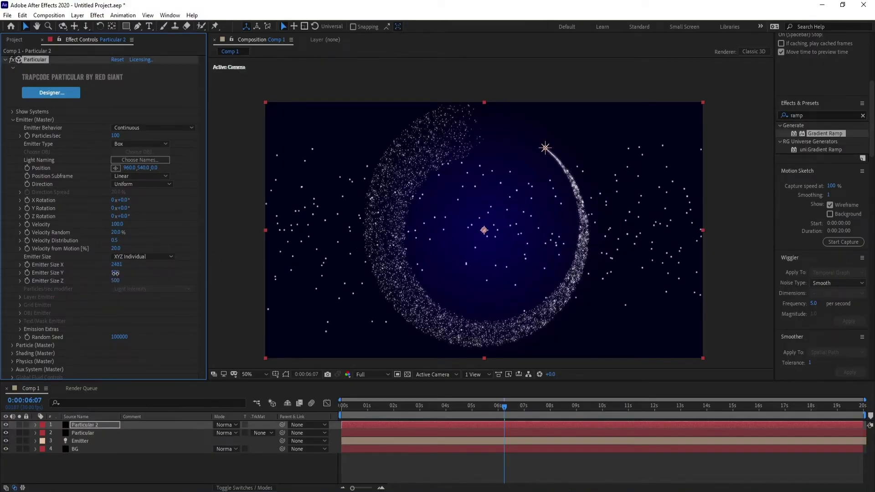
{"action": "left_click_drag", "start_coordinate": [445, 272], "coordinate": [732, 309]}
Set Velocity, Velocity Random, Velocity Distribution and Velocity from Motion all to 0
{"action": "left_click", "coordinate": [117, 224]}
{"action": "type", "text": "0"}
{"action": "left_click", "coordinate": [115, 232]}
{"action": "type", "text": "0"}
{"action": "key", "text": "Return"}
{"action": "left_click", "coordinate": [116, 249]}
{"action": "type", "text": "0"}
{"action": "left_click", "coordinate": [117, 241]}
{"action": "type", "text": "0"}
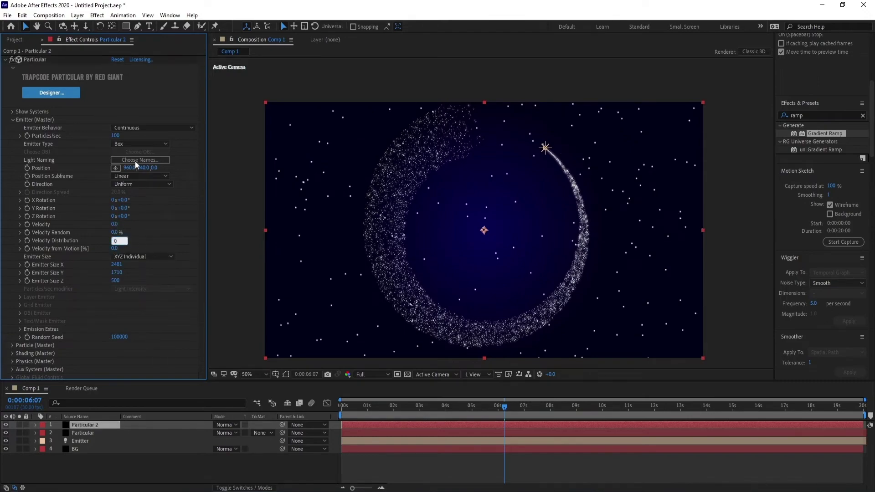
{"action": "key", "text": "Return"}
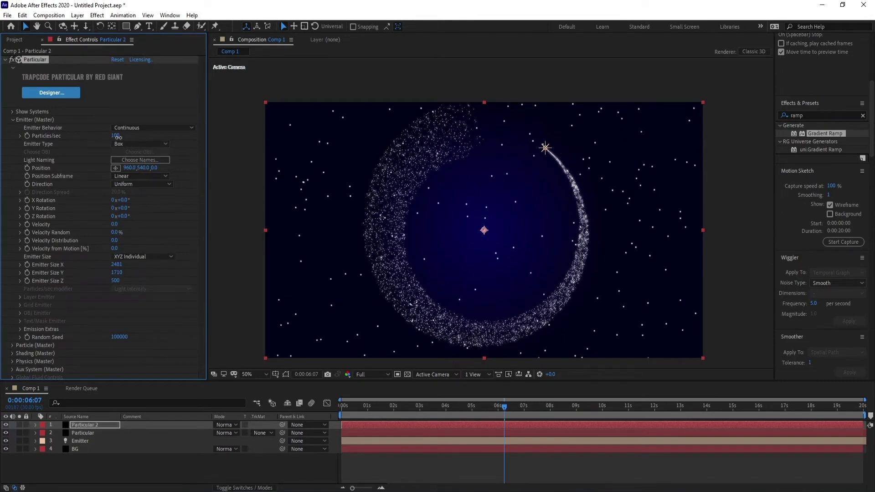
Set the star emitter's Particles/sec to 500
{"action": "left_click", "coordinate": [117, 136]}
{"action": "type", "text": "500"}
{"action": "key", "text": "Return"}
{"action": "left_click", "coordinate": [13, 120]}
In Particular 2's Particle (Master), set Size to 1 and Sphere Feather to 0
{"action": "left_click", "coordinate": [12, 127]}
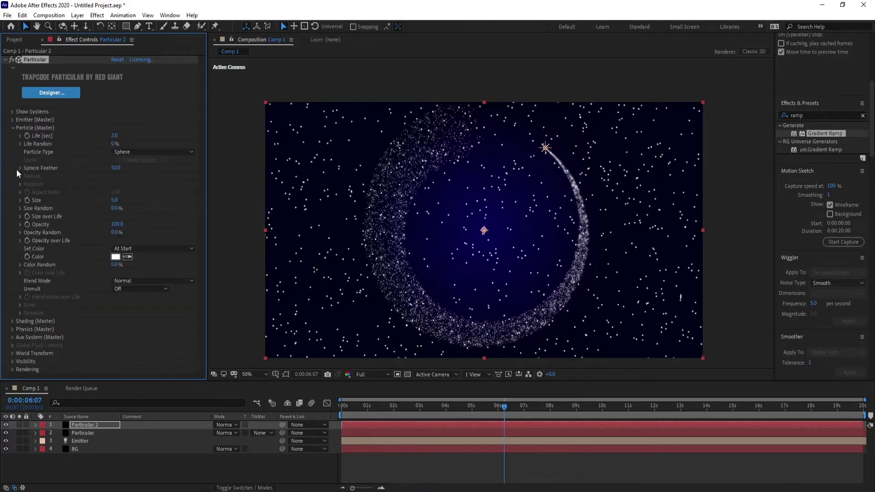
{"action": "left_click", "coordinate": [115, 199]}
{"action": "type", "text": "1"}
{"action": "left_click", "coordinate": [113, 169]}
{"action": "type", "text": "0"}
{"action": "key", "text": "Return"}
{"action": "left_click", "coordinate": [12, 128]}
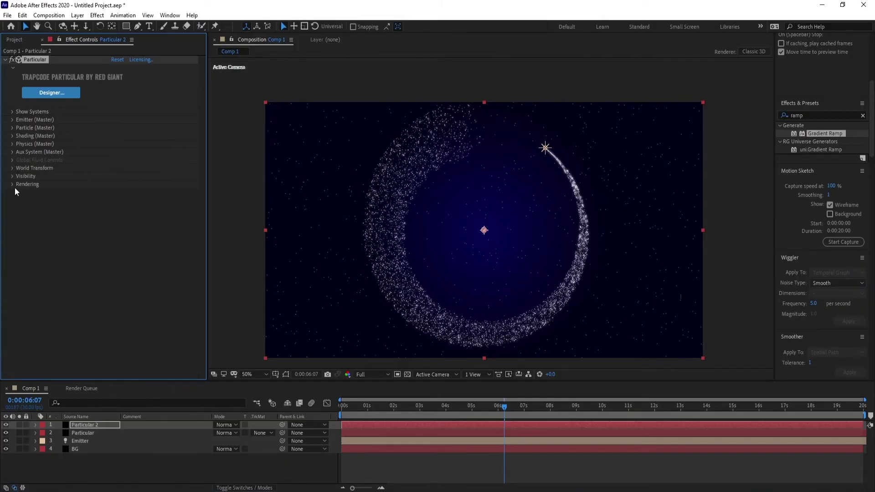
Set Particular 2's Aux System Emit option to Continuously
{"action": "left_click", "coordinate": [11, 153]}
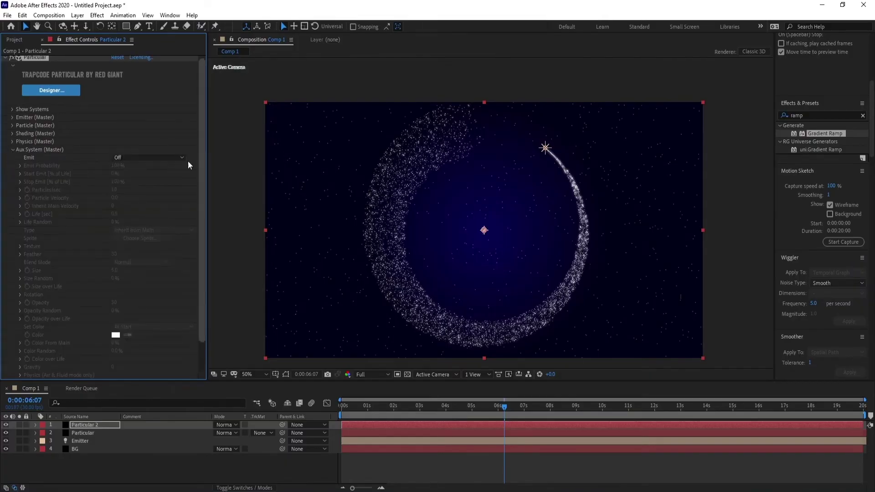
{"action": "left_click", "coordinate": [176, 155]}
{"action": "left_click", "coordinate": [164, 188]}
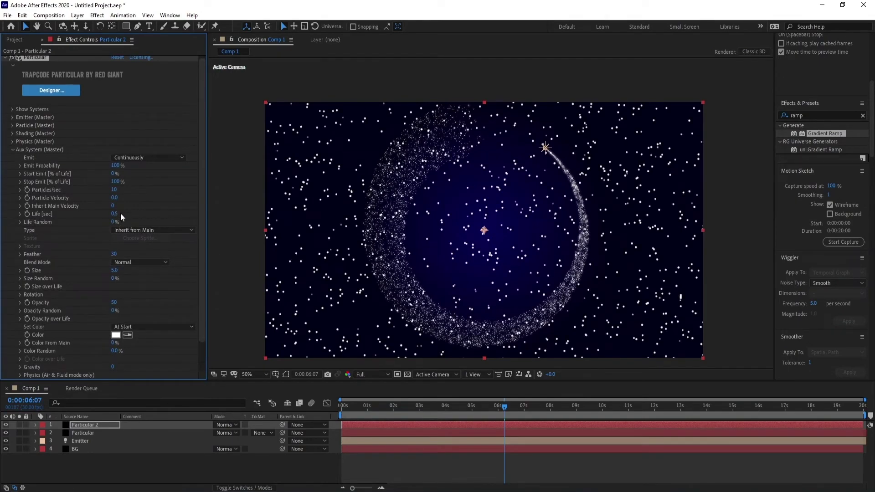
Set the aux particle Size to 1, after briefly trying 2
{"action": "left_click", "coordinate": [114, 271]}
{"action": "type", "text": "2"}
{"action": "key", "text": "Return"}
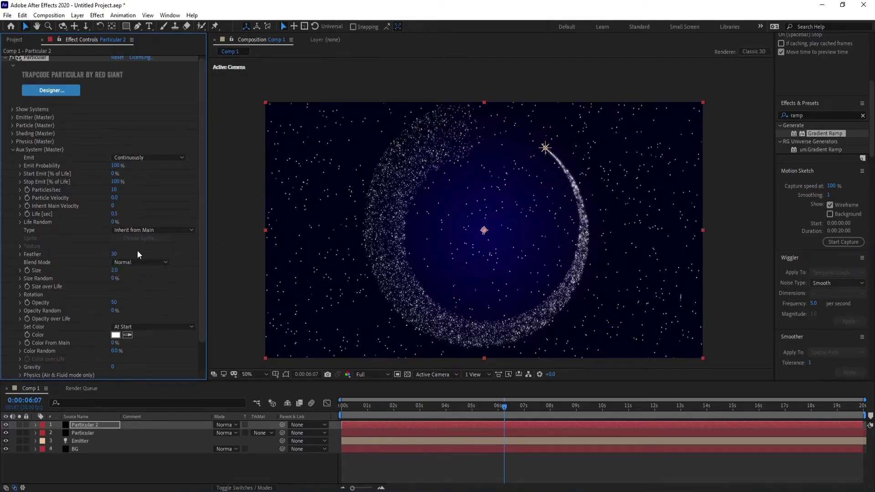
{"action": "left_click", "coordinate": [114, 270]}
{"action": "type", "text": "1"}
{"action": "key", "text": "Return"}
Return to the start of the comp and play a preview of the animation
{"action": "left_click_drag", "start_coordinate": [504, 409], "coordinate": [386, 422]}
{"action": "key", "text": "Home"}
{"action": "key", "text": "space"}
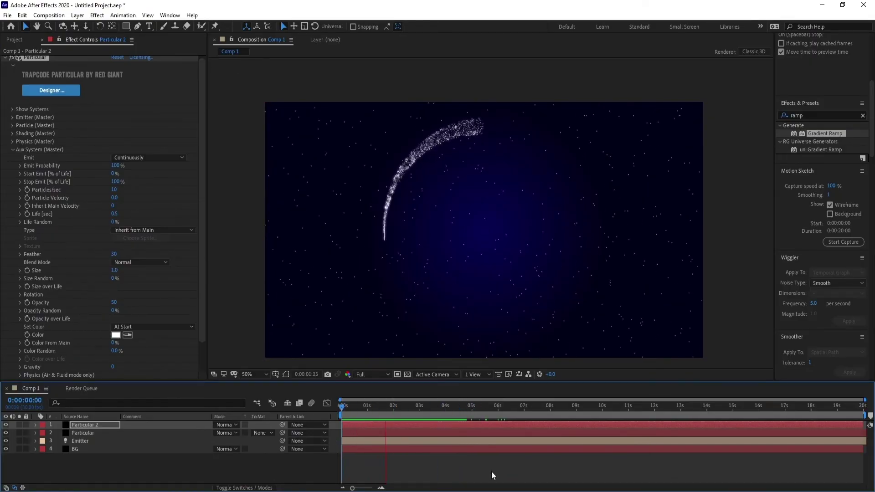